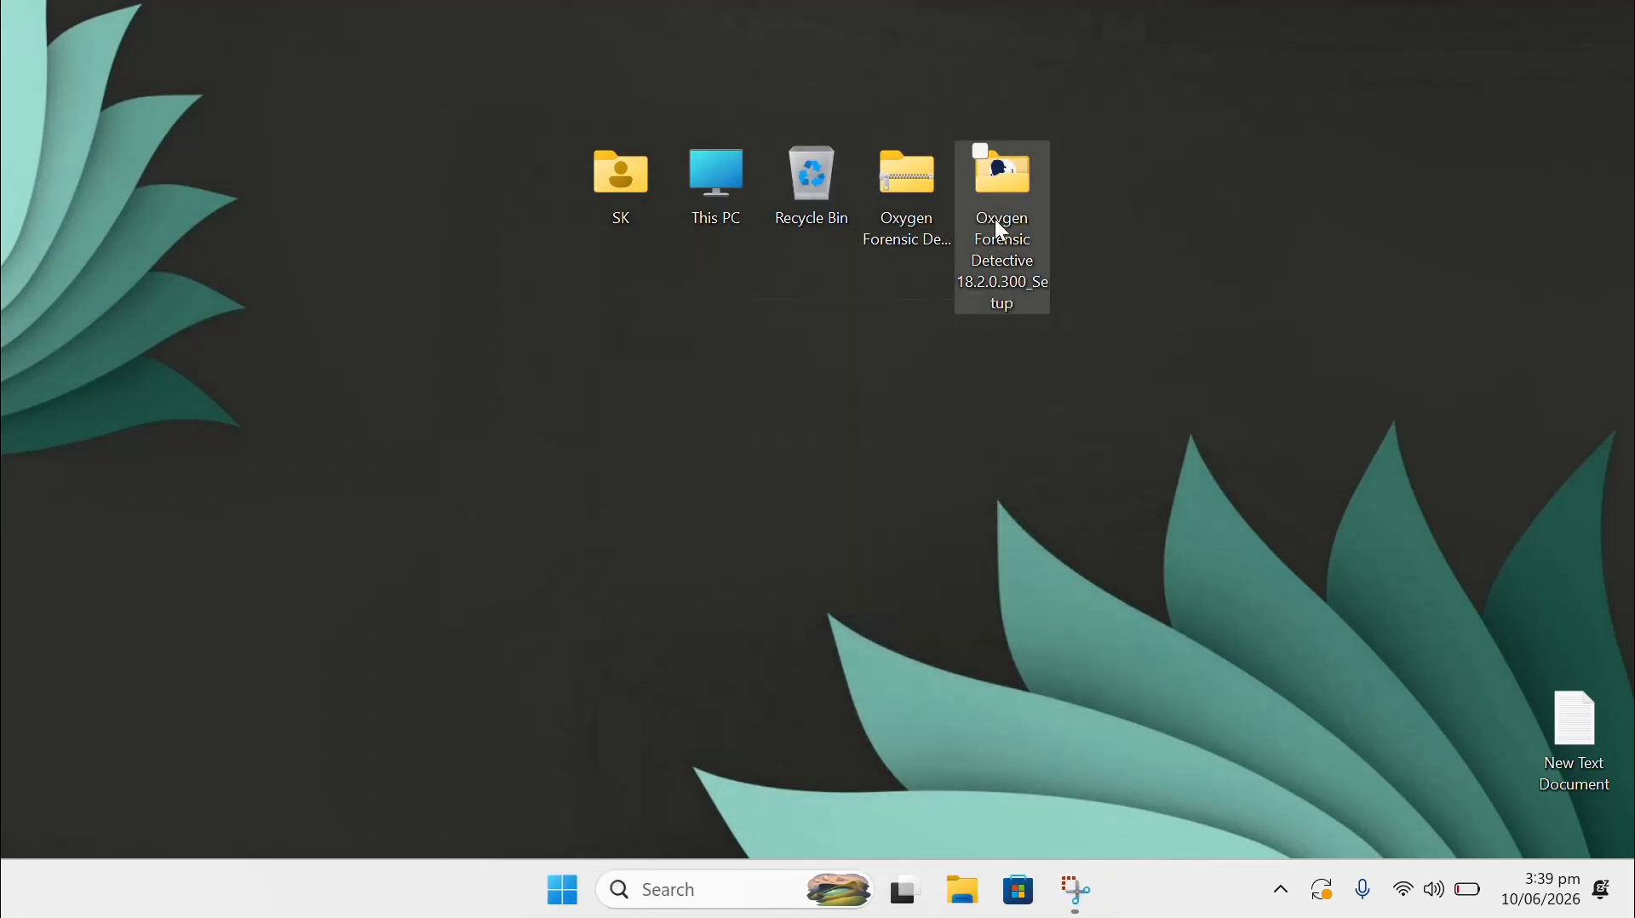
Run GetHWID from the Oxygen Forensic Detective setup folder and copy its hardware ID.
double_click(1003, 208)
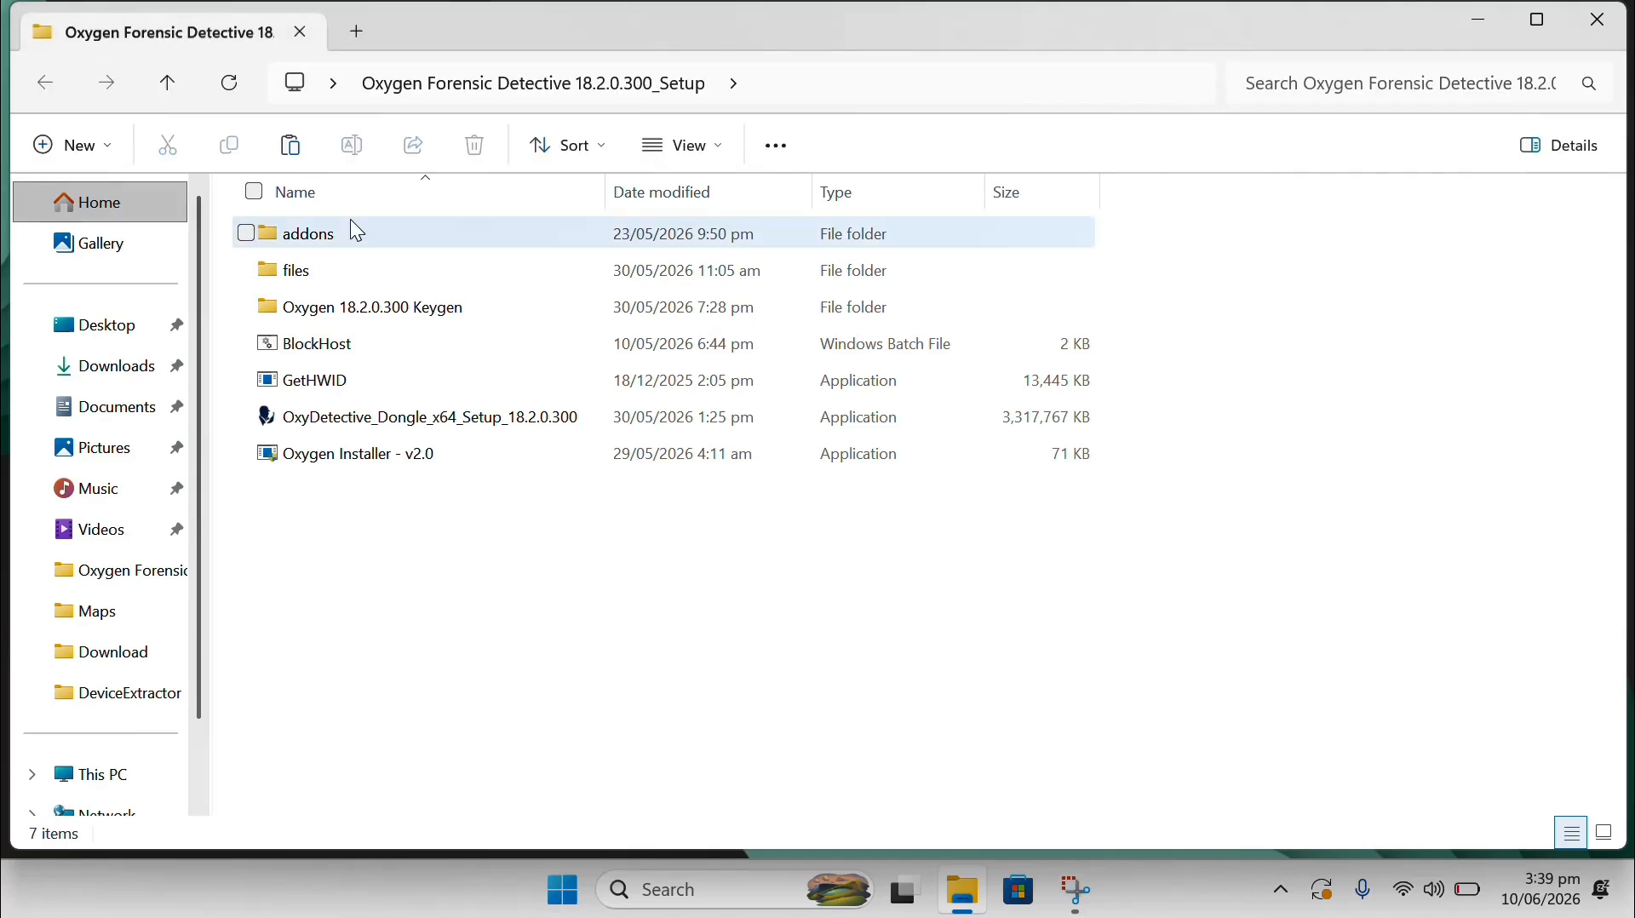
click(316, 383)
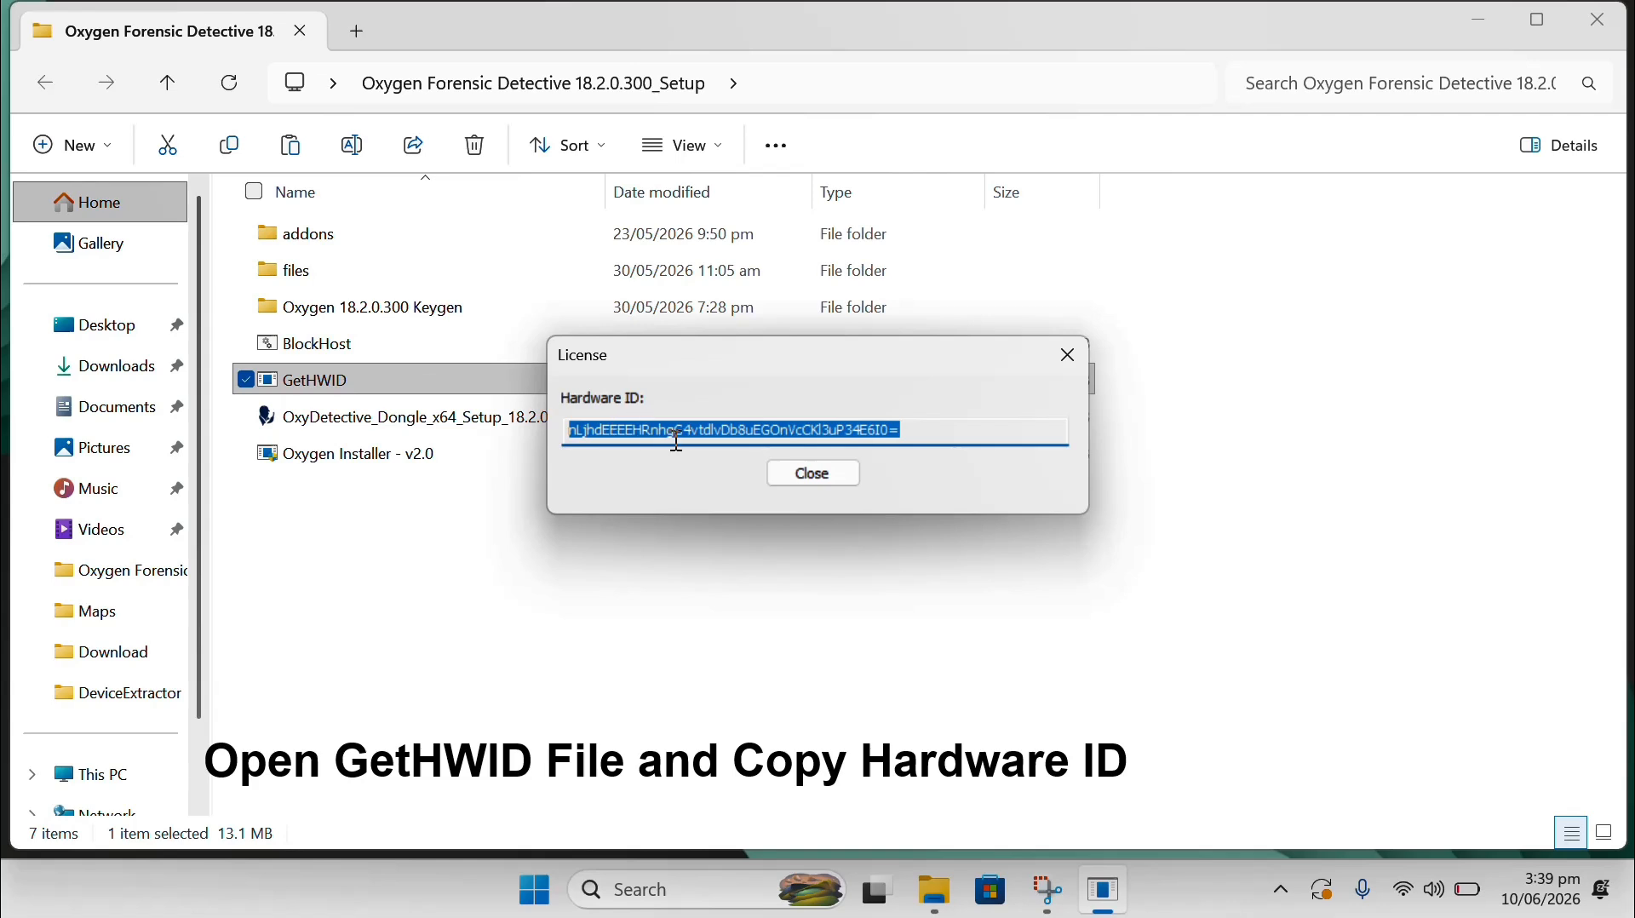
right_click(679, 438)
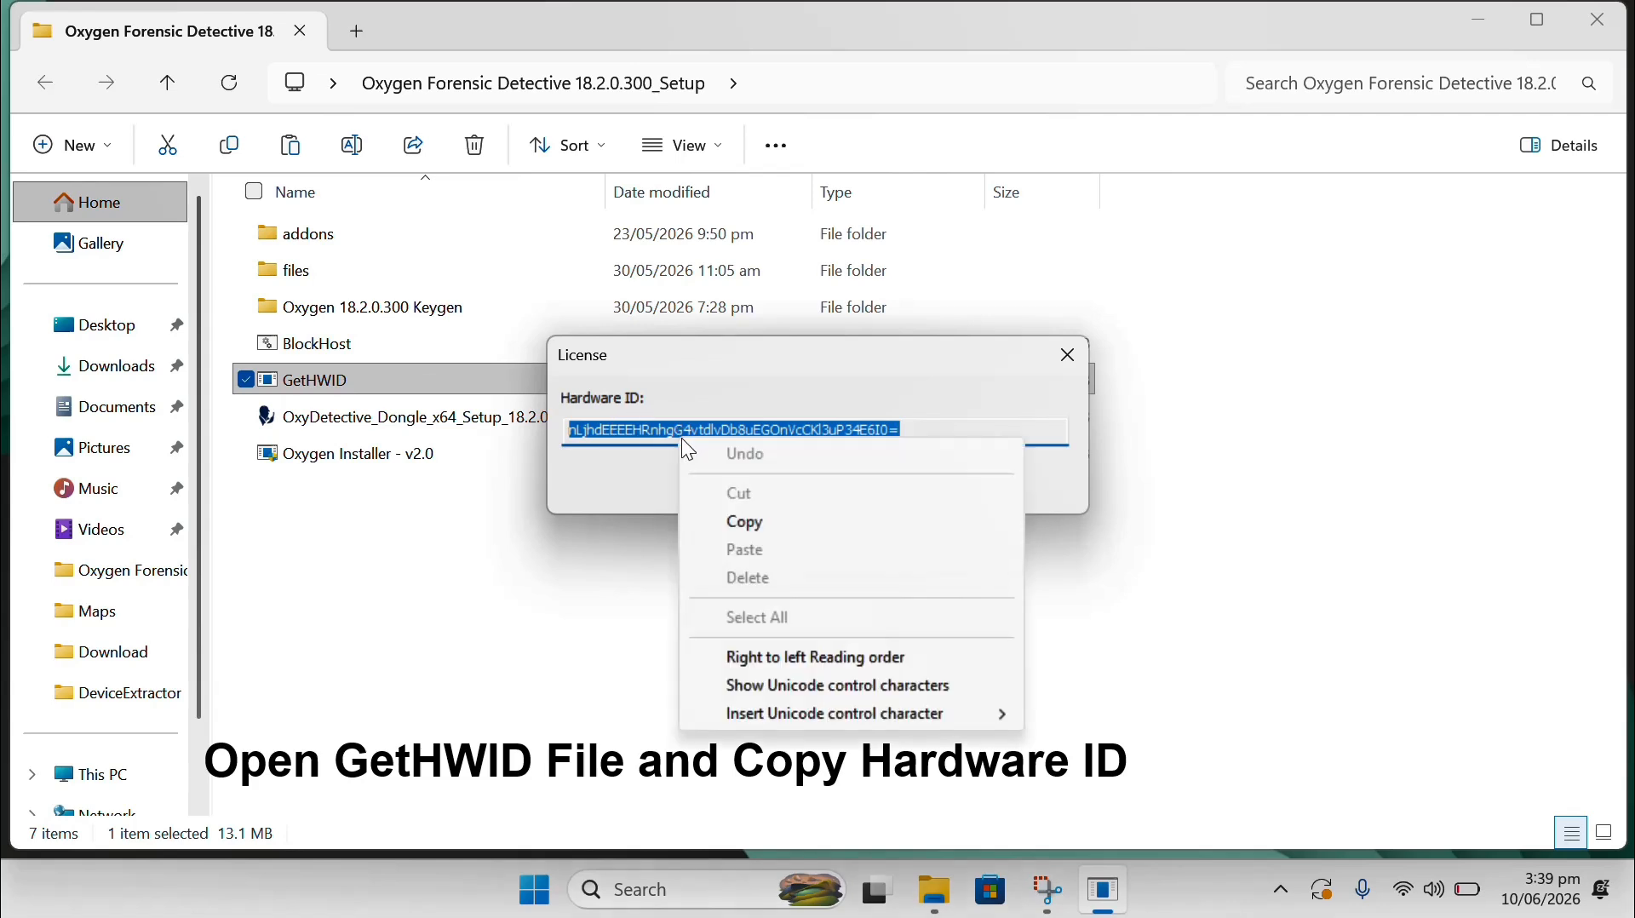
click(746, 519)
Close GetHWID and launch VMProtect from the Oxygen 18.2.0.300 Keygen folder.
click(797, 473)
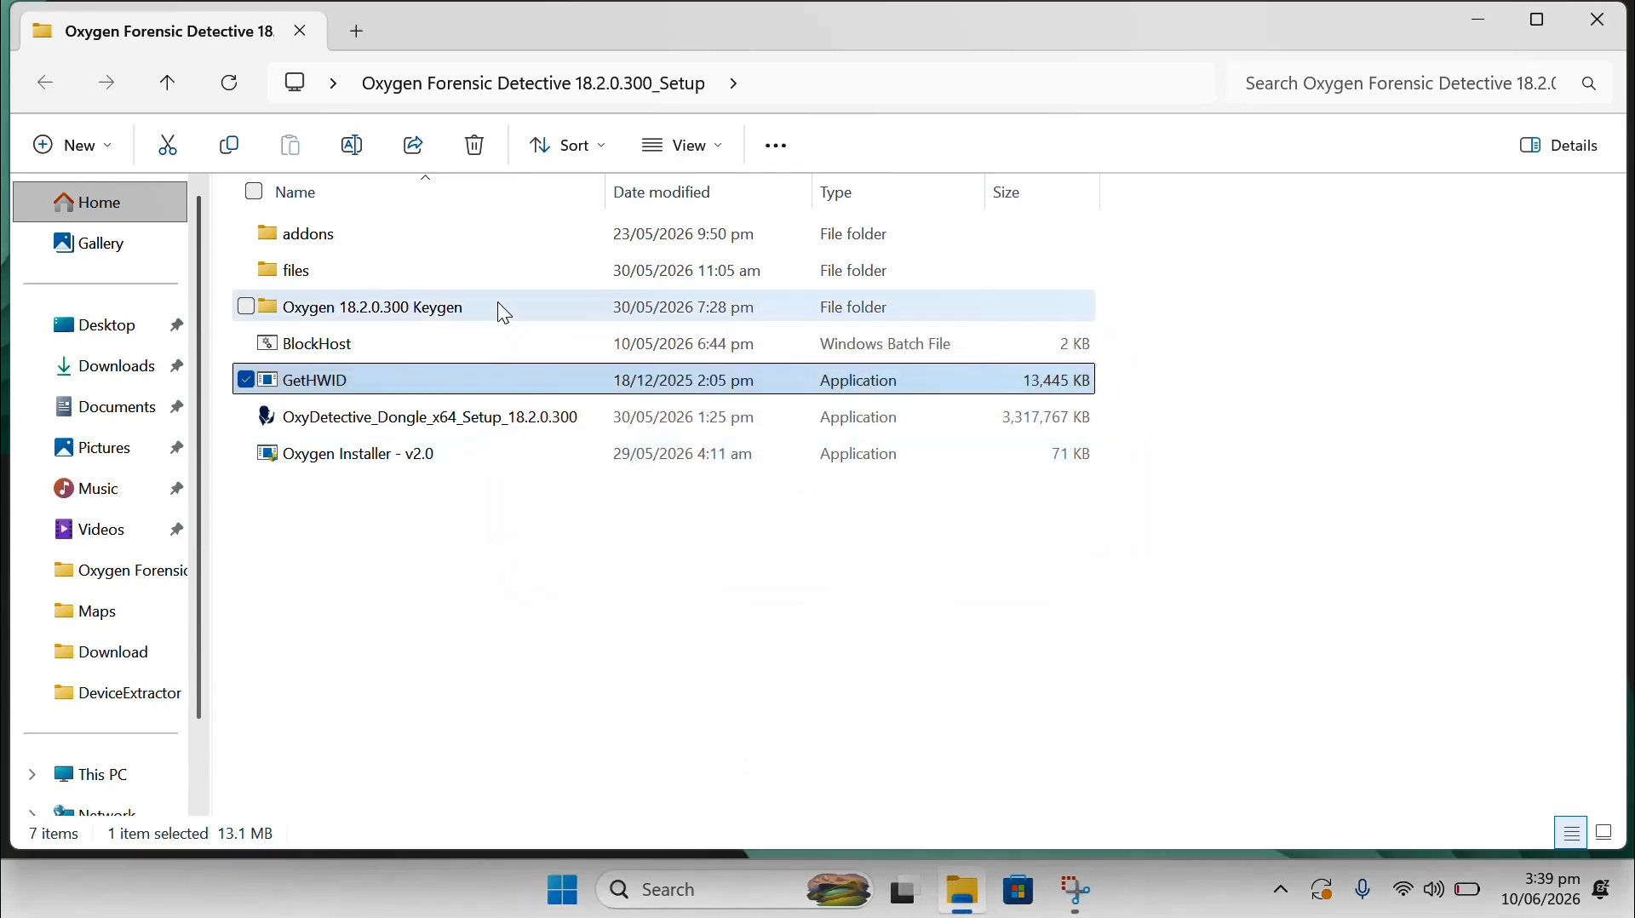
double_click(362, 307)
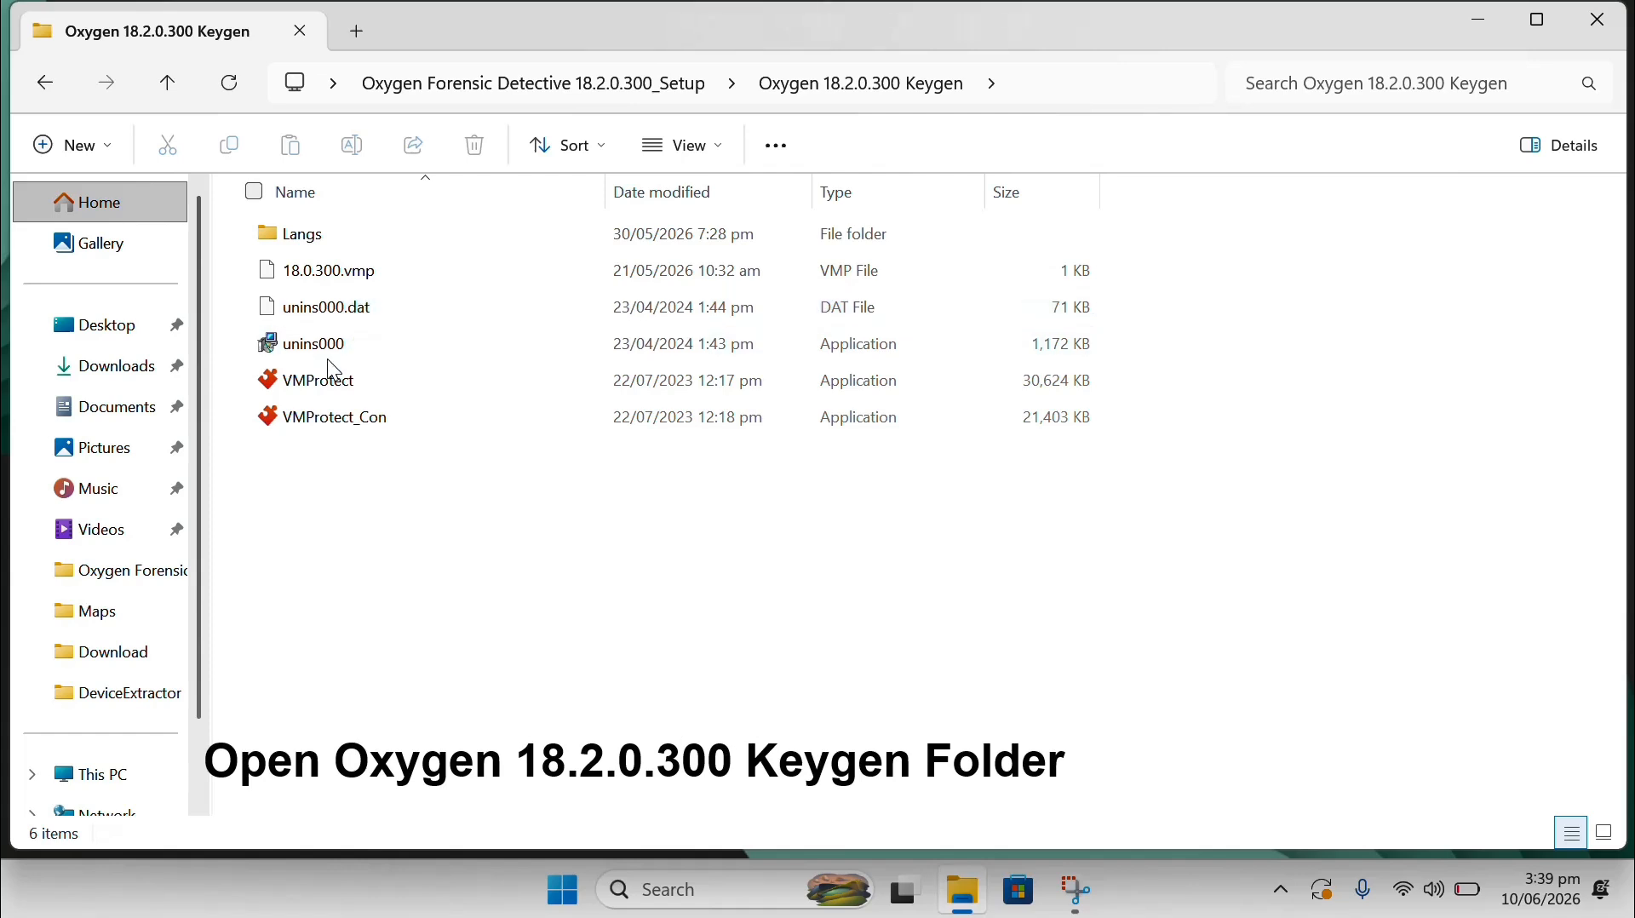
double_click(334, 376)
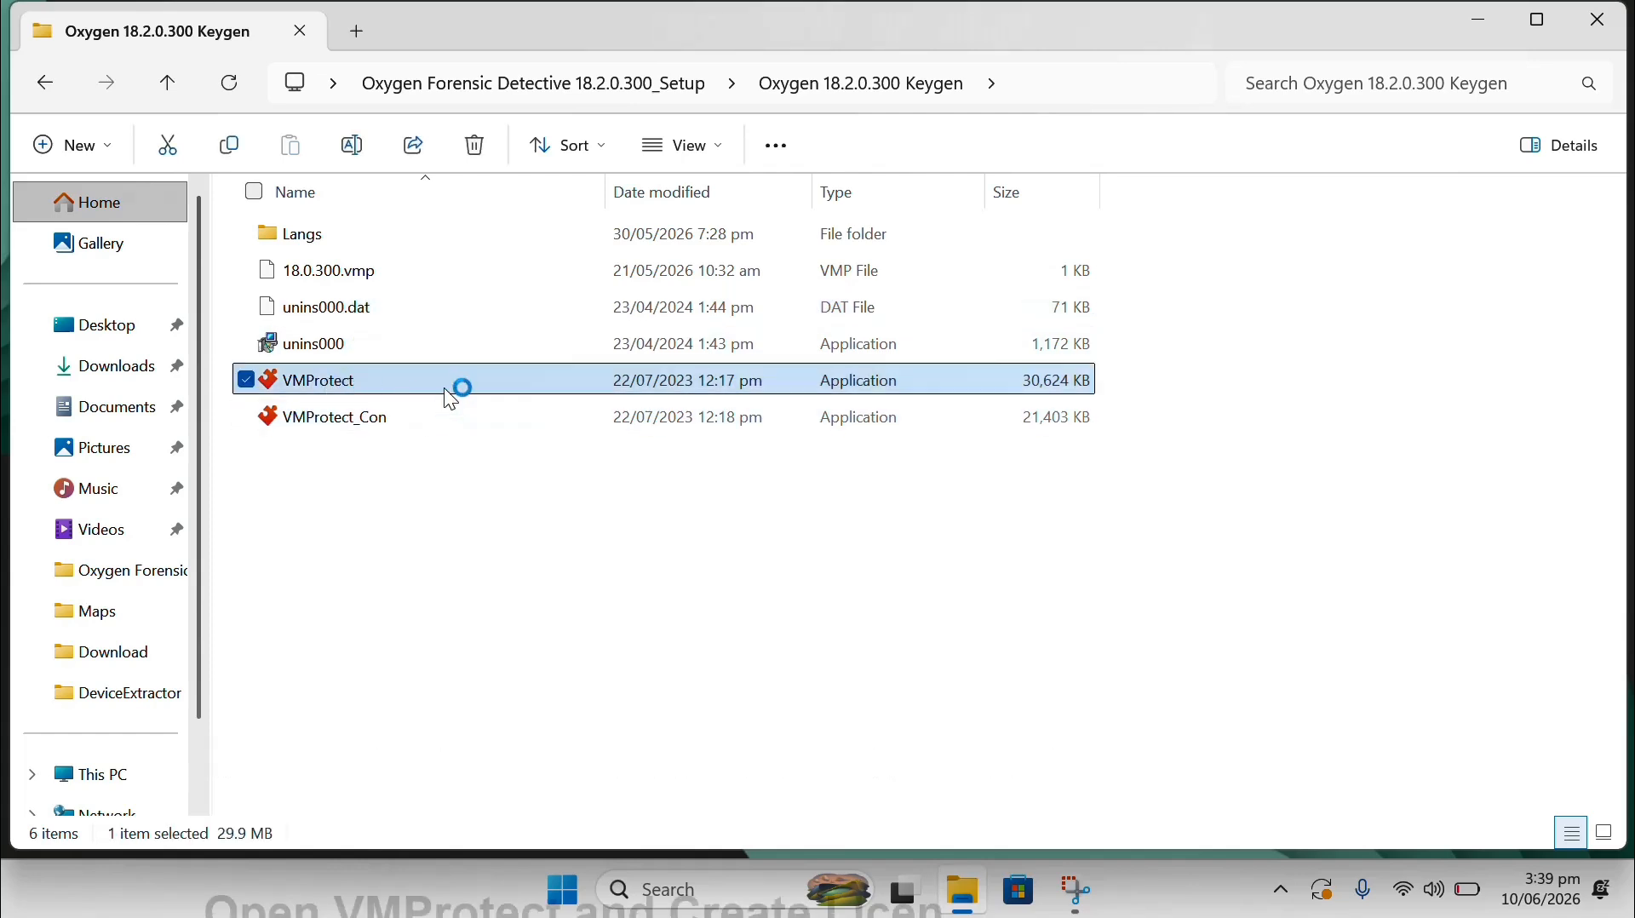
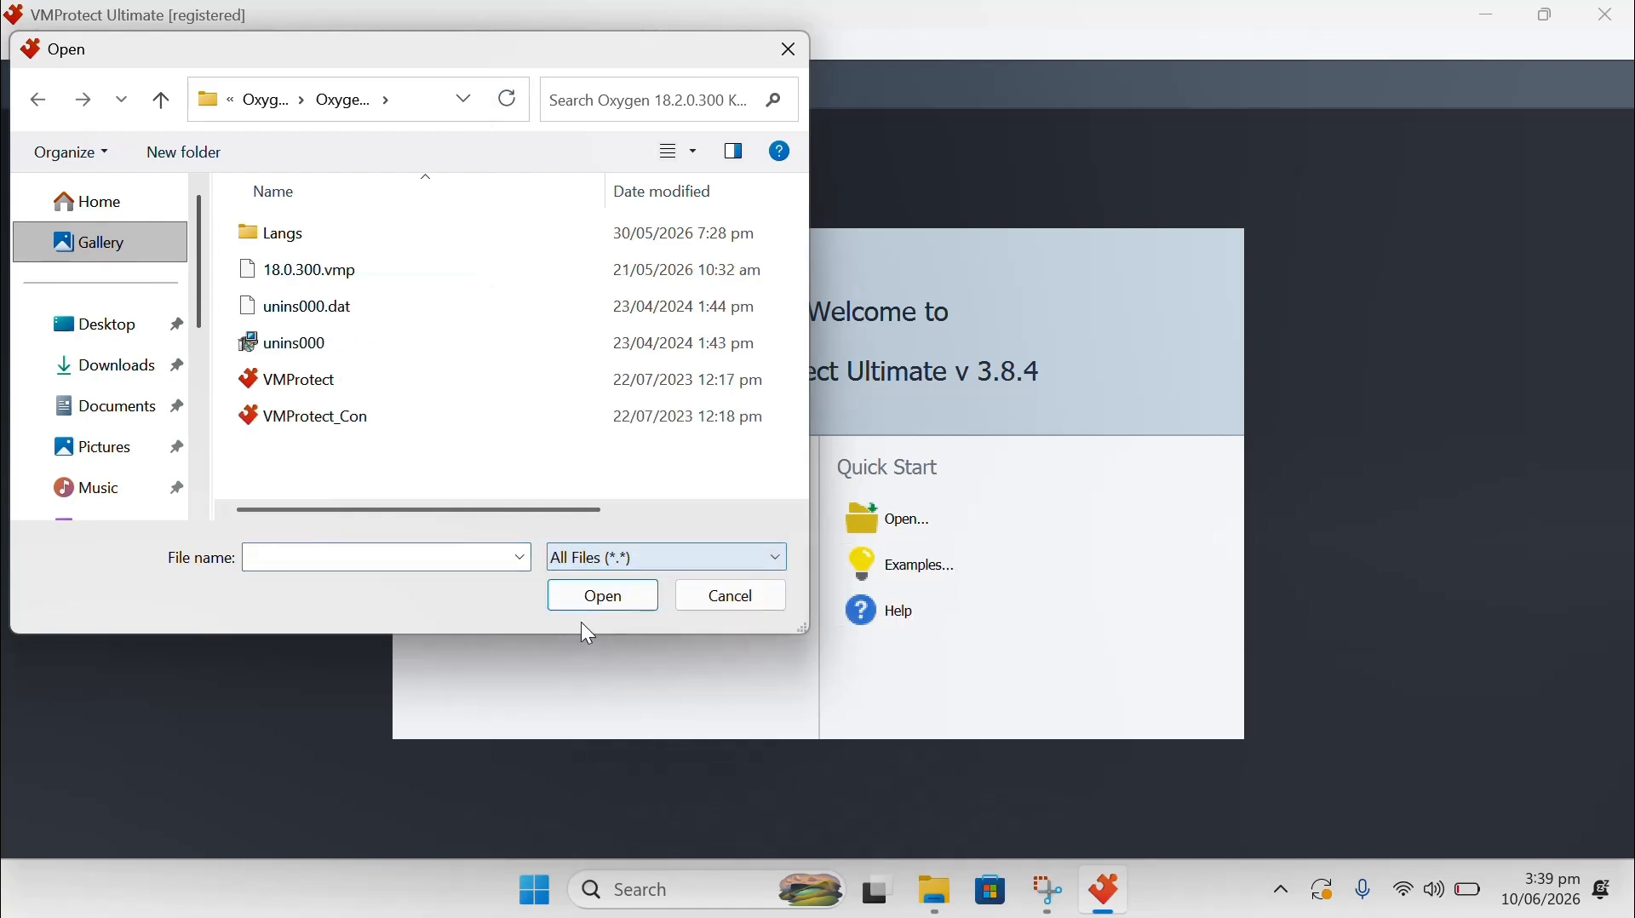
Open the 18.0.300.vmp project from the Open dialog.
double_click(350, 270)
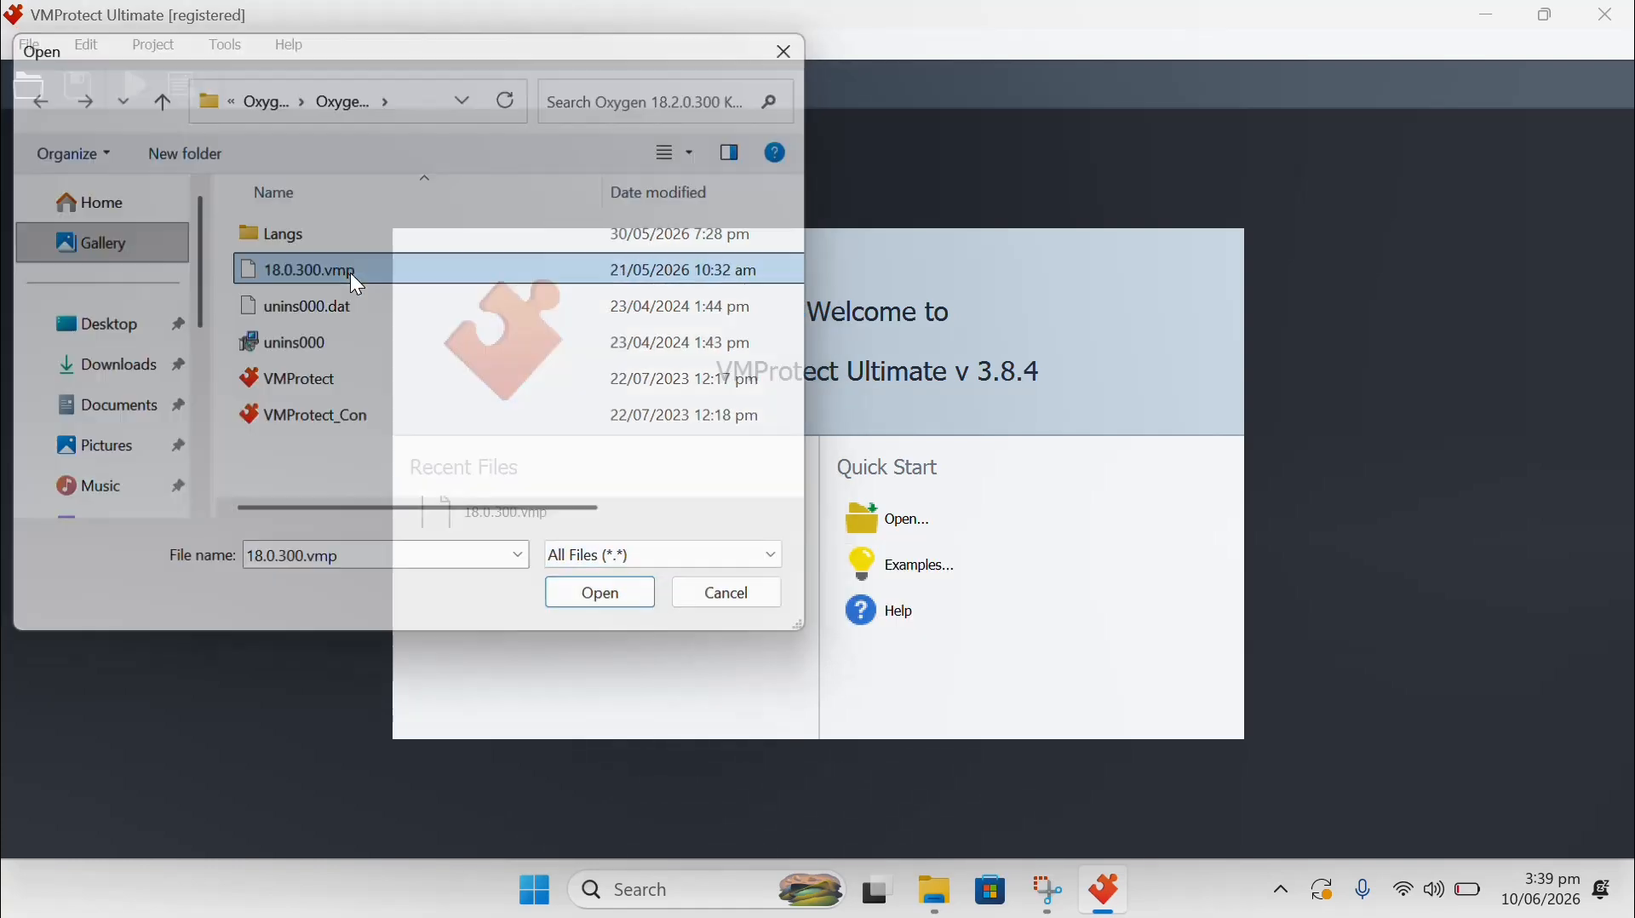
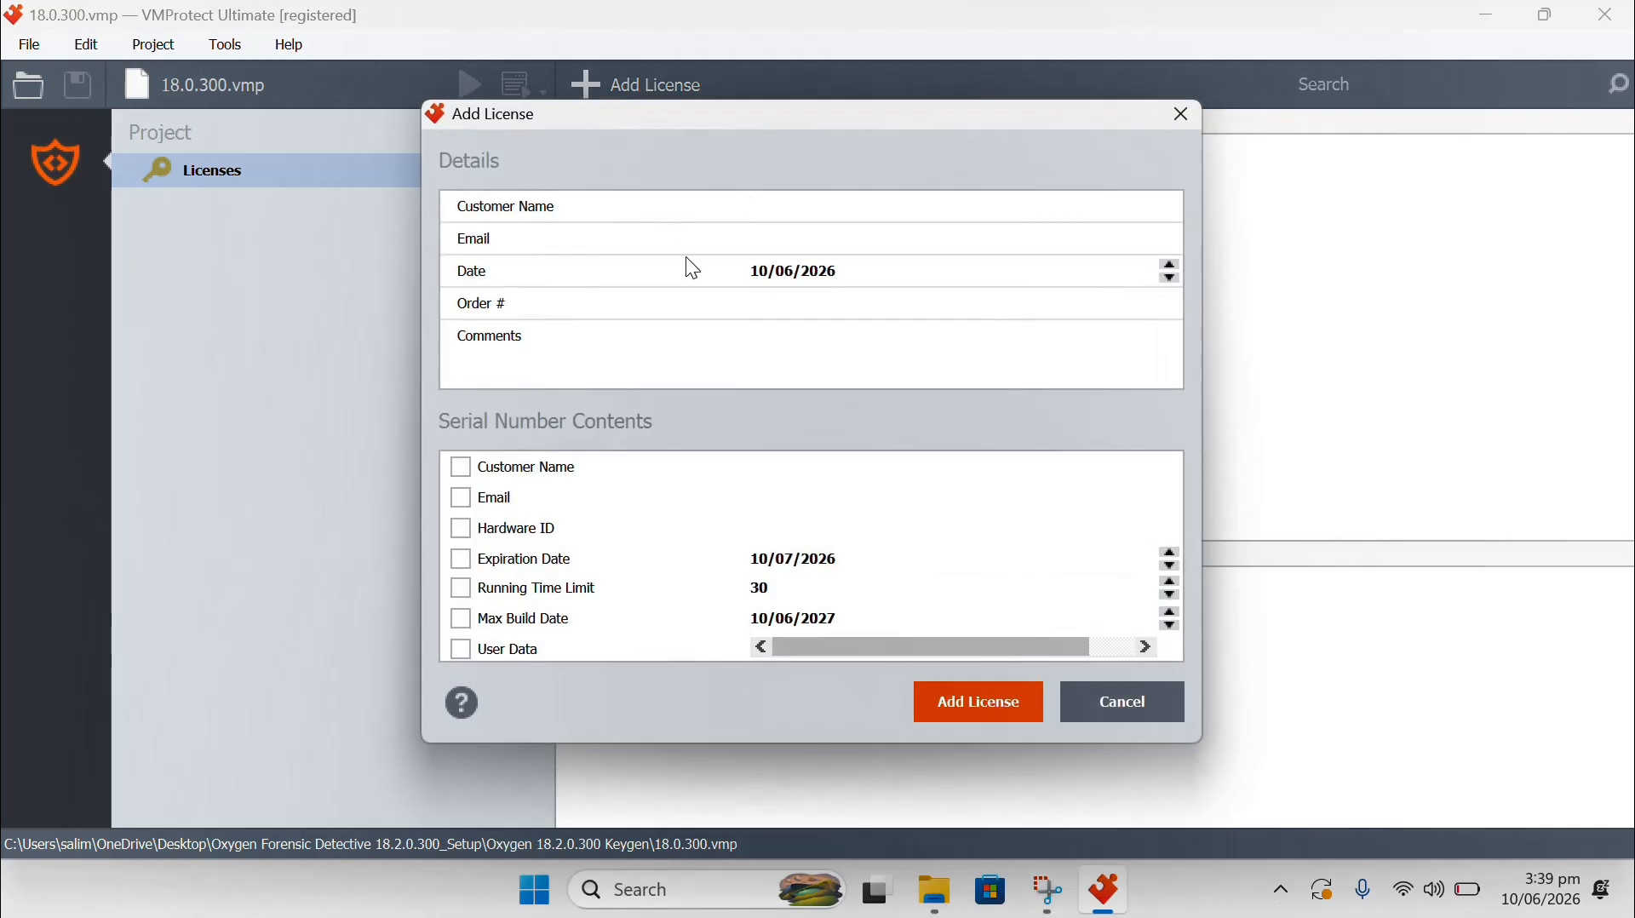
Enter the customer's name in the new license's Customer Name field so it goes into the serial.
text(GSM SCENE)
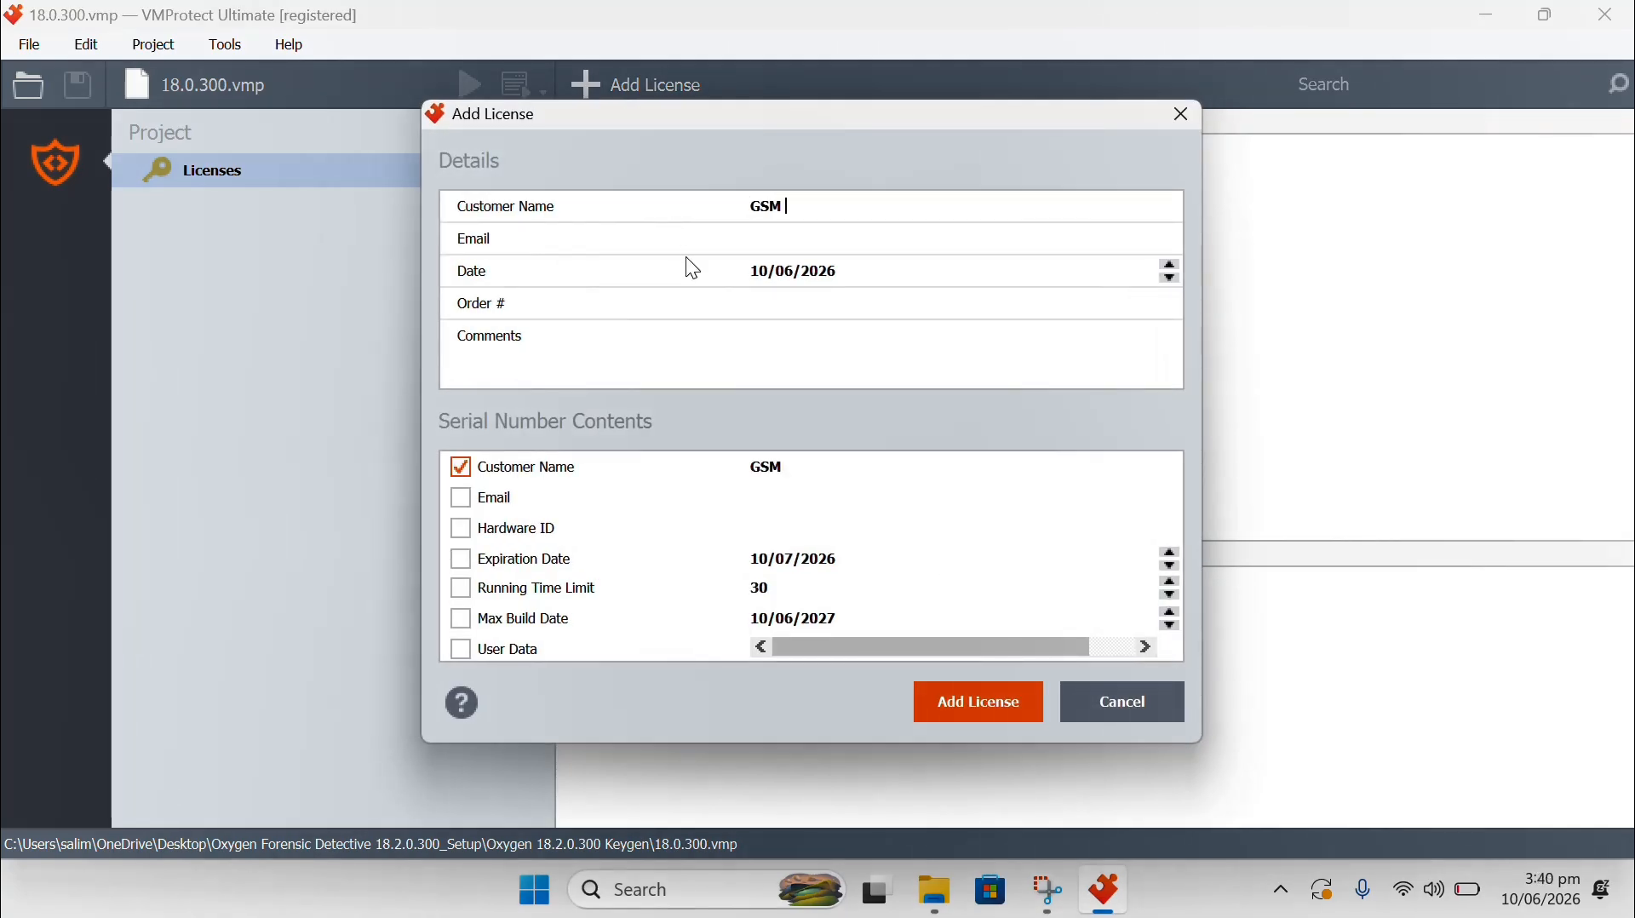
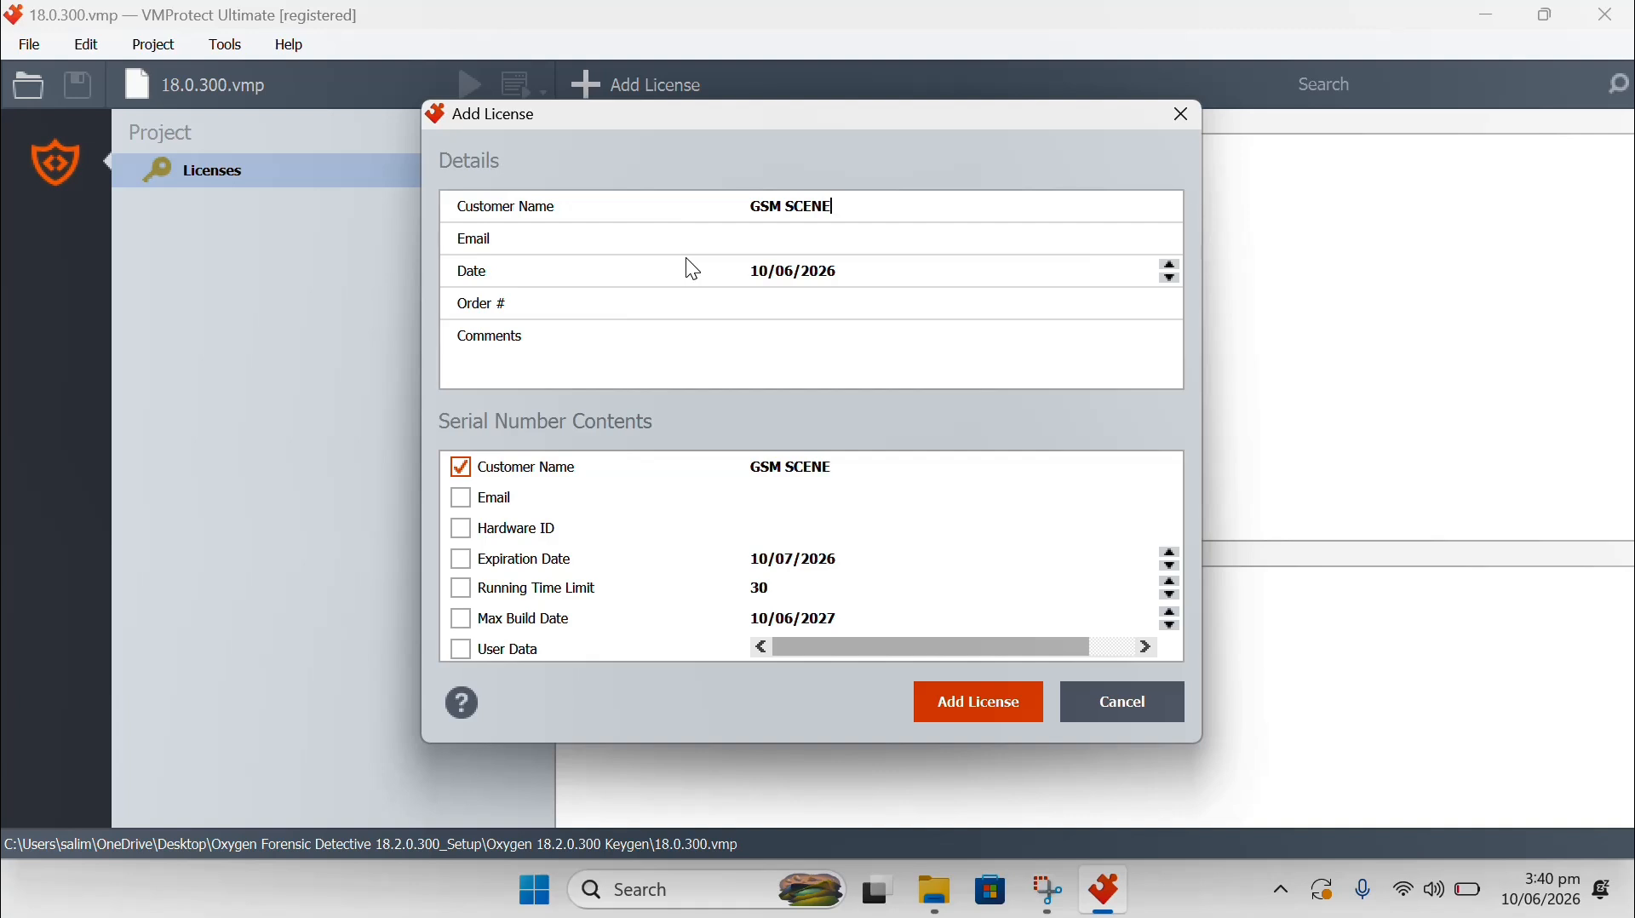
Begin filling the new license's Email field with the customer's e-mail address.
click(766, 245)
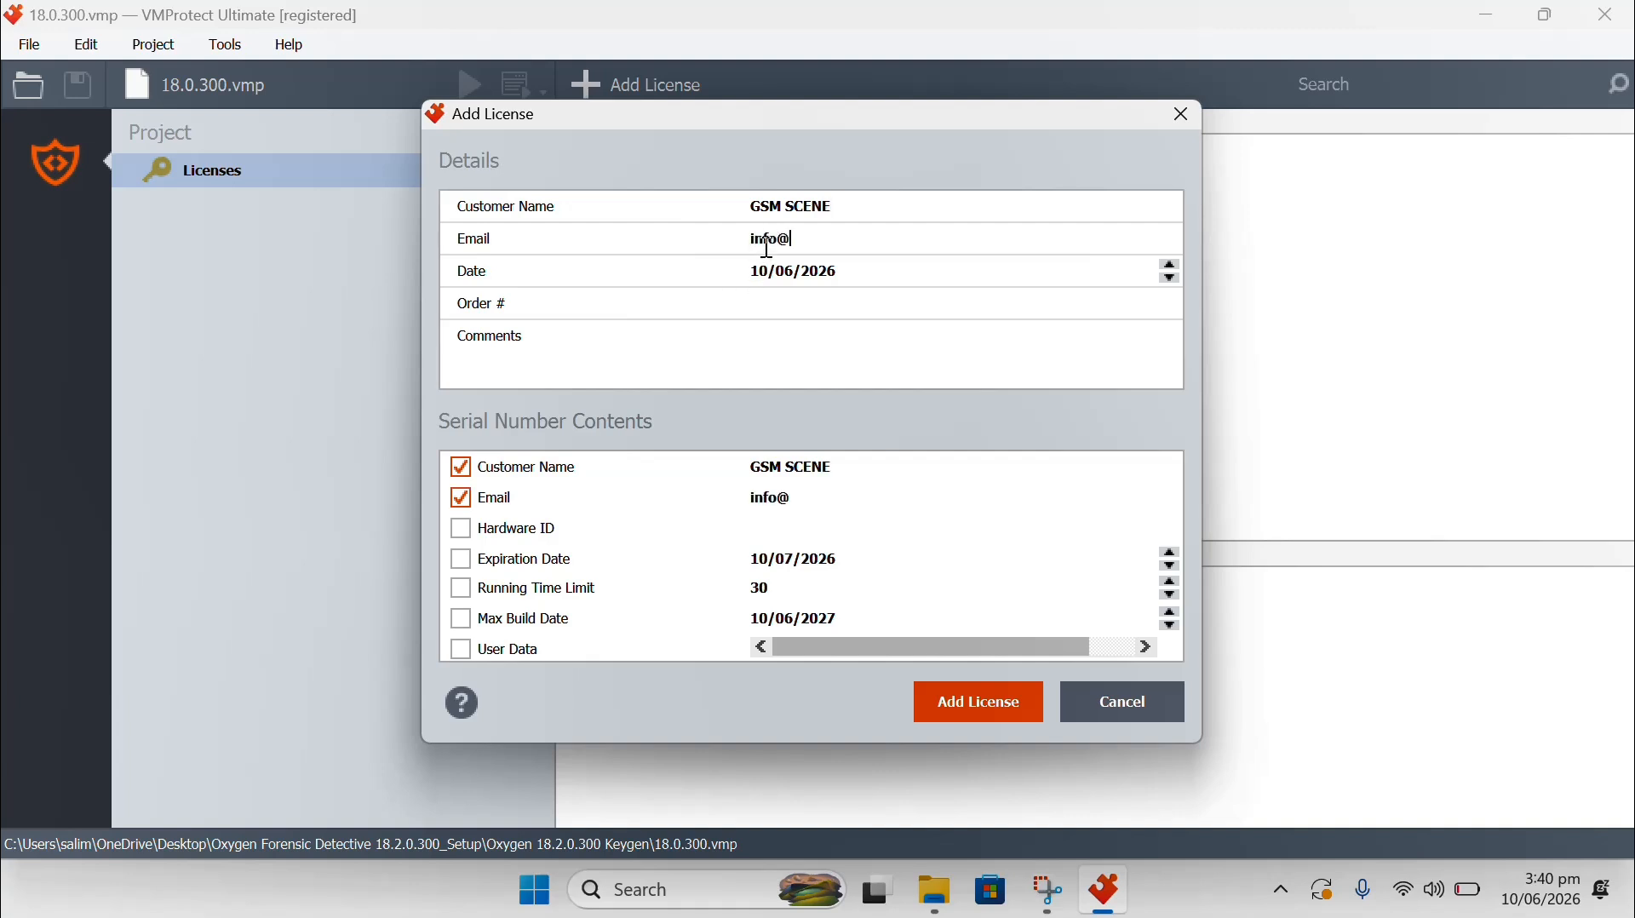
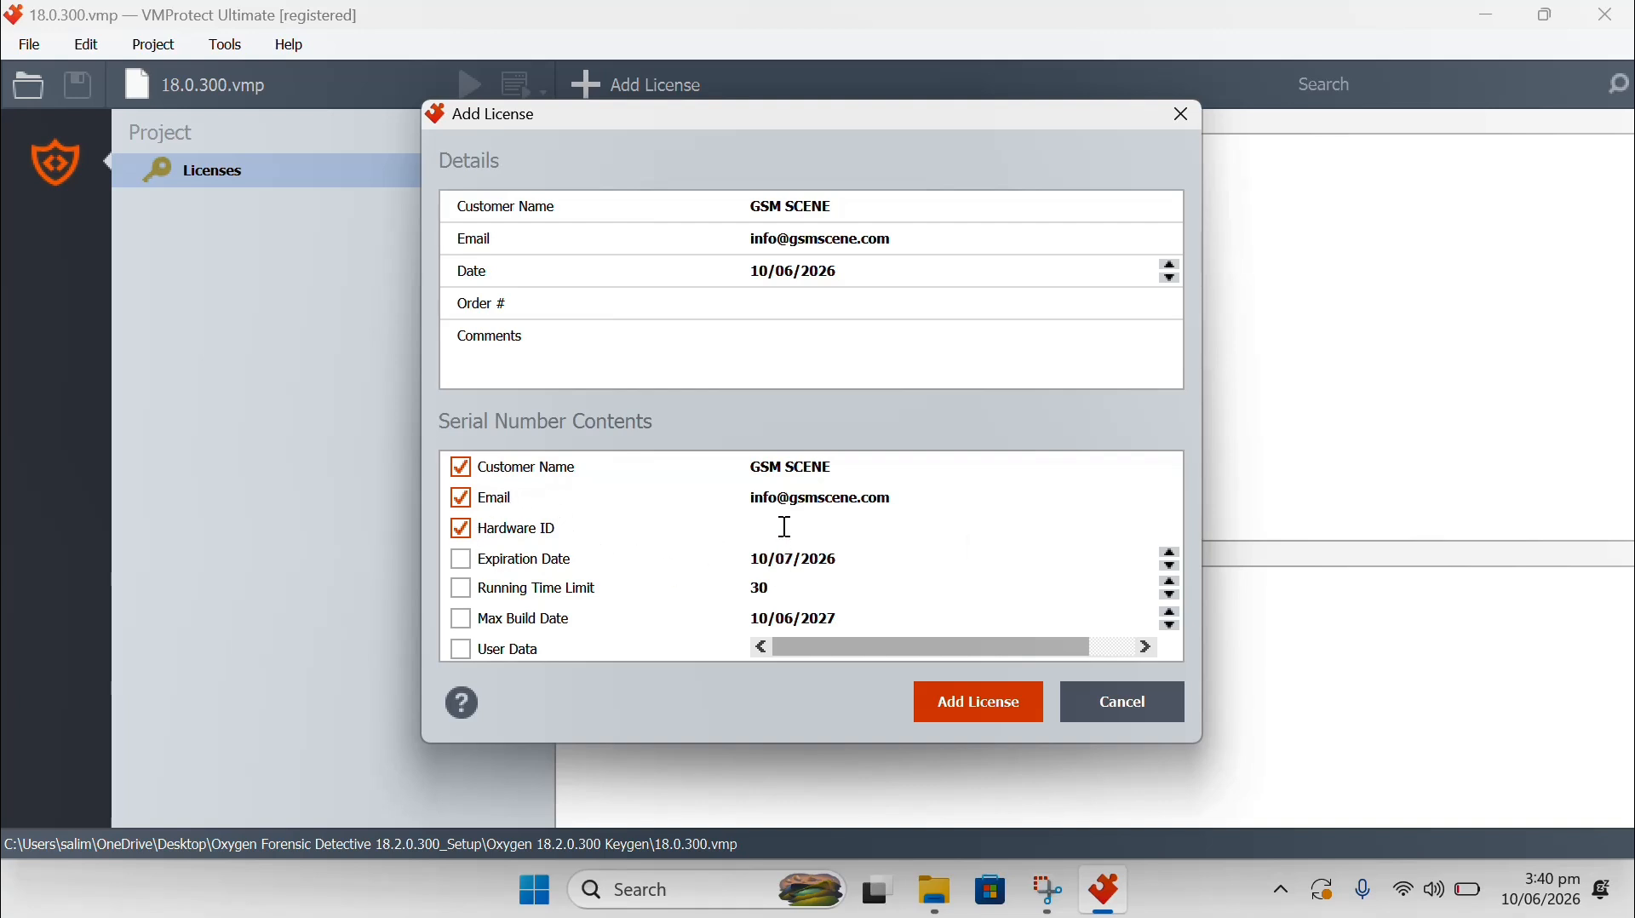
Paste the copied hardware ID string into the new license's Hardware ID field.
right_click(785, 527)
click(814, 654)
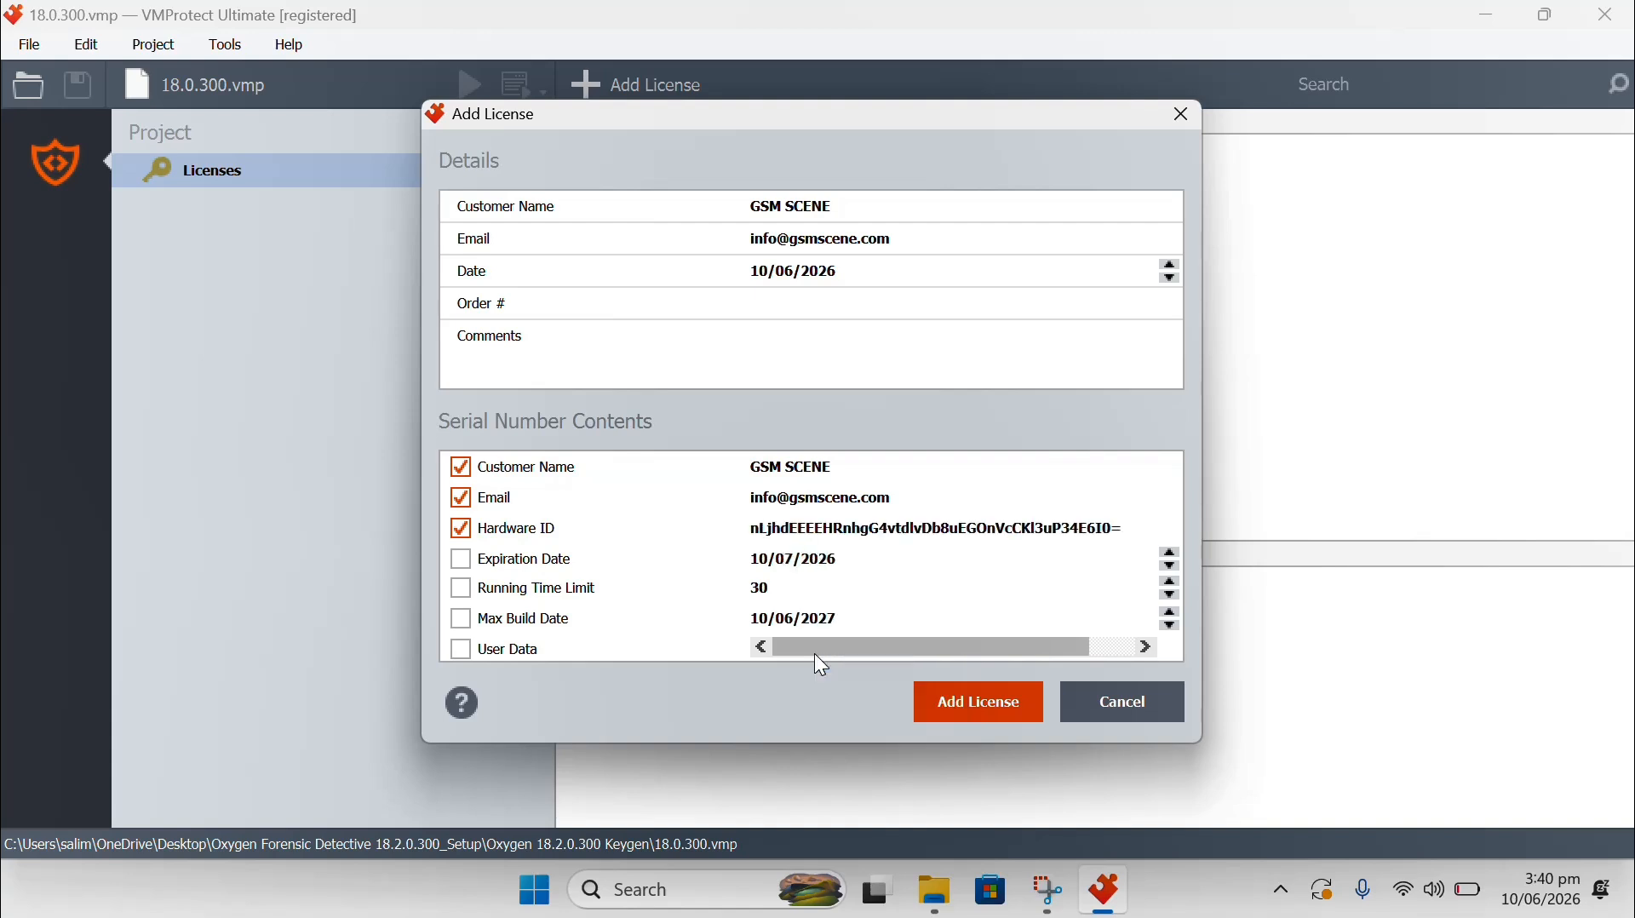
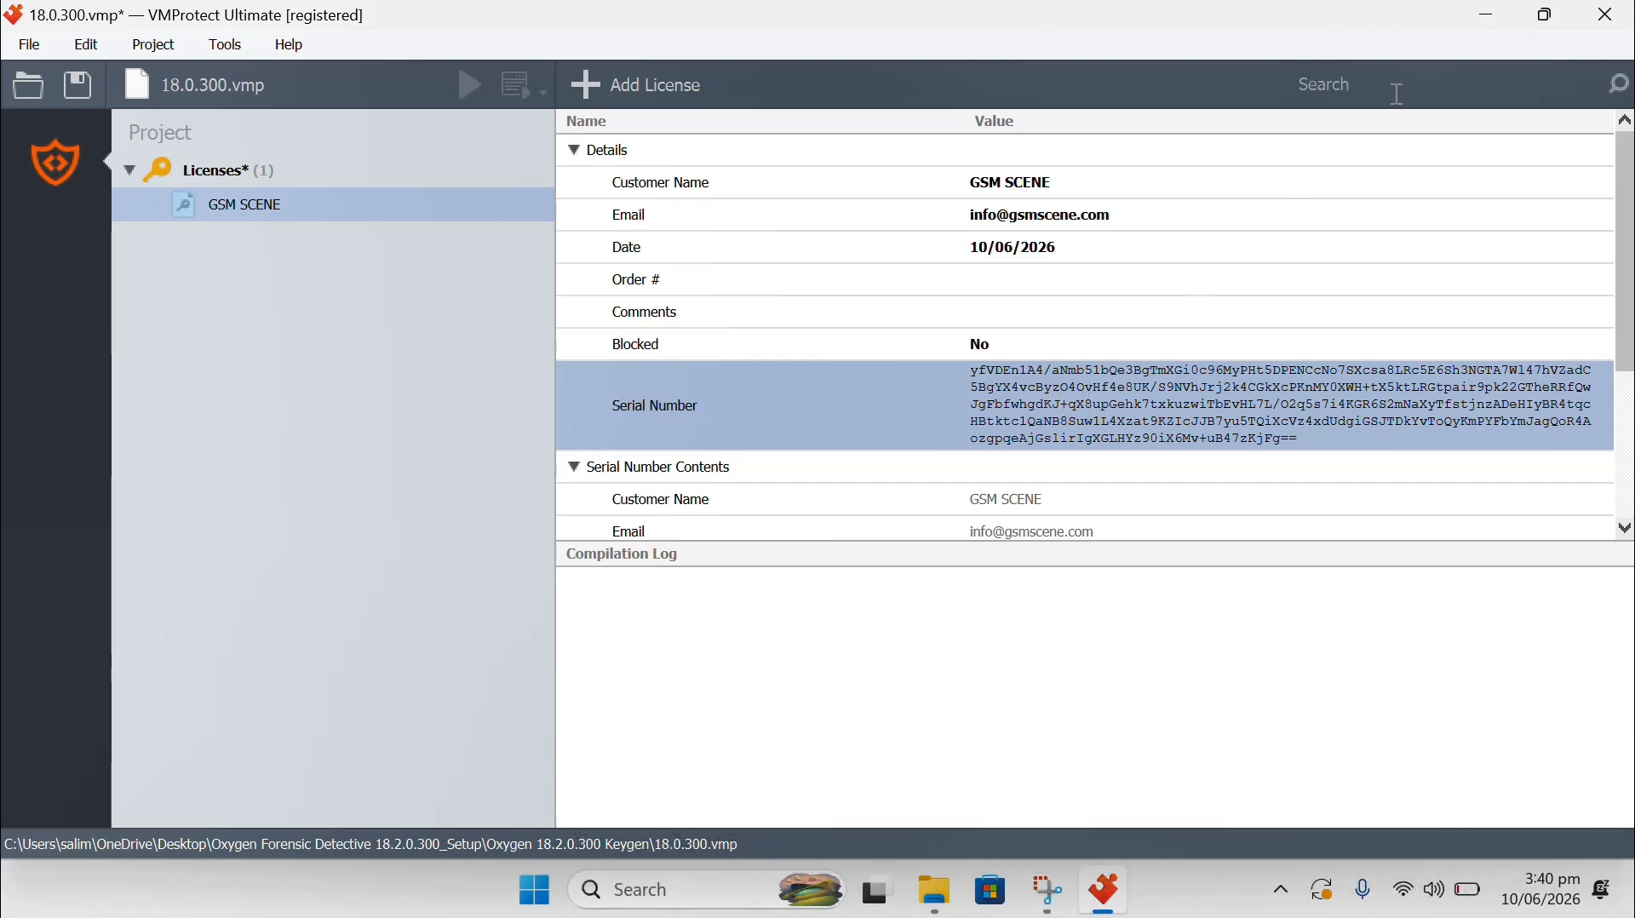
Minimize VMProtect and select Oxygen Installer - v2.0 in the Setup folder.
click(1486, 17)
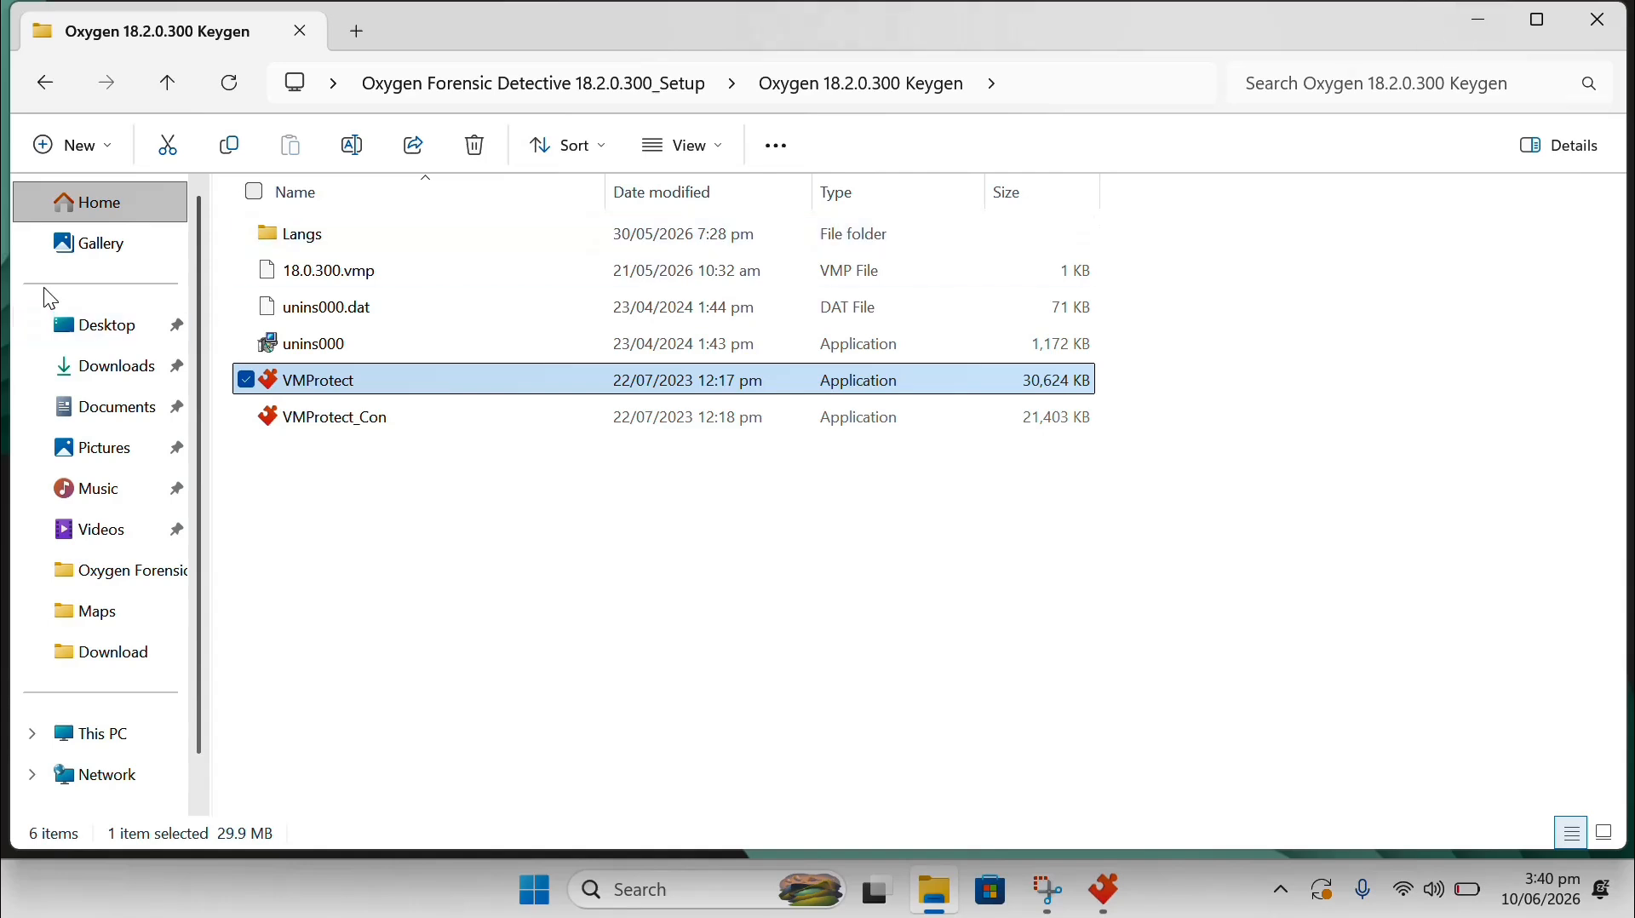
click(36, 87)
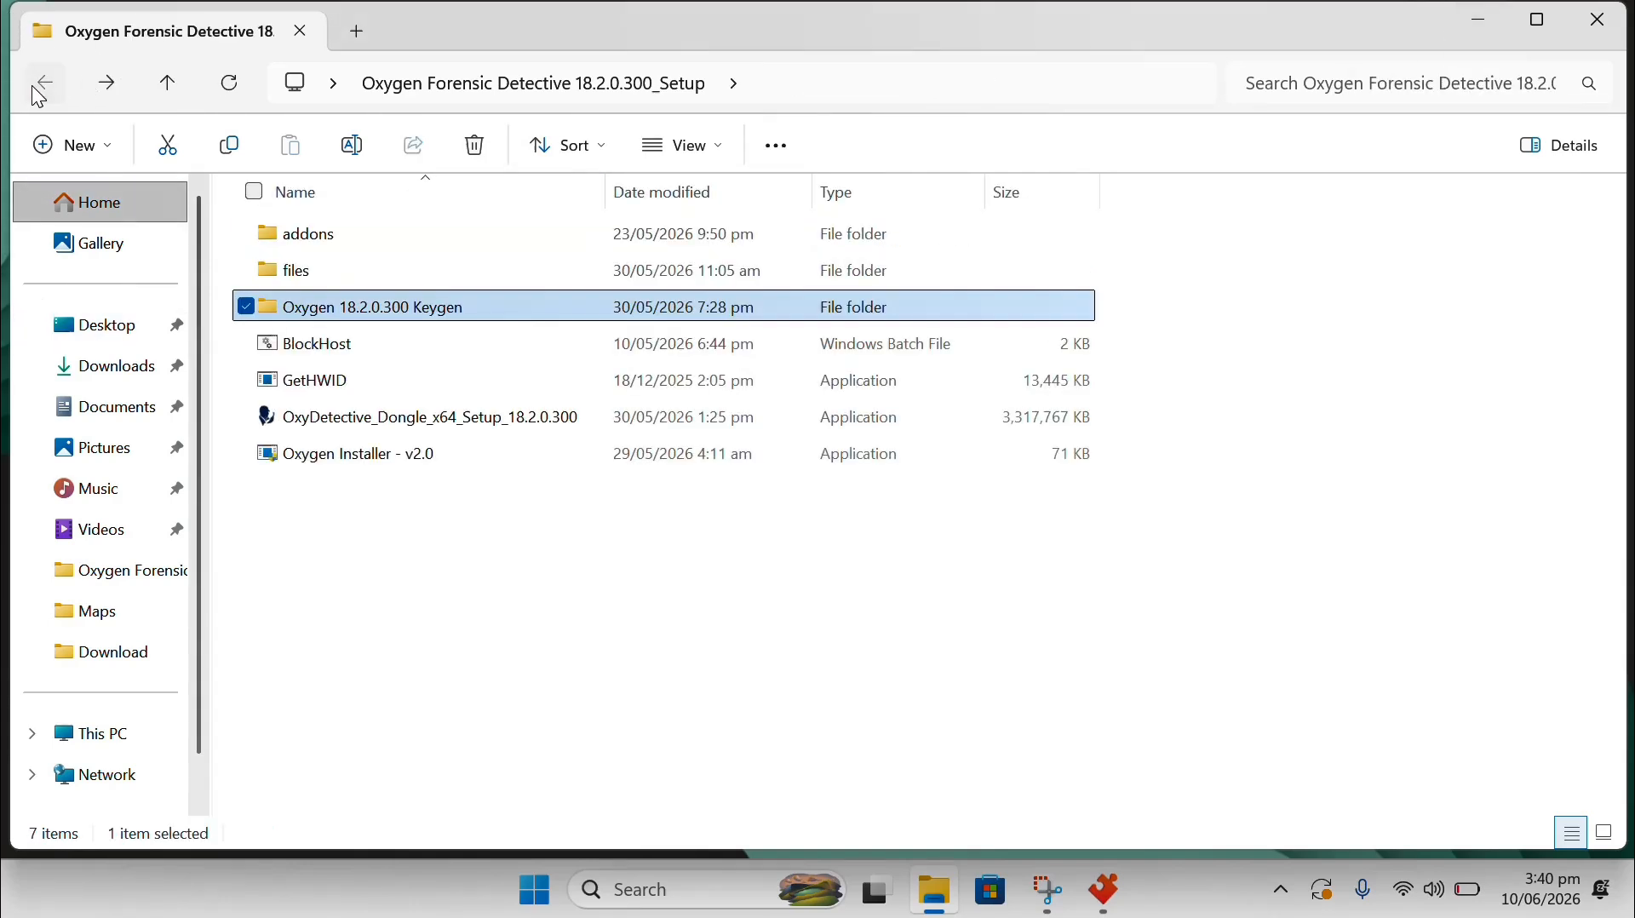
click(371, 455)
Launch Oxygen Installer - v2.0 and replace the old license key with the newly generated serial.
double_click(508, 449)
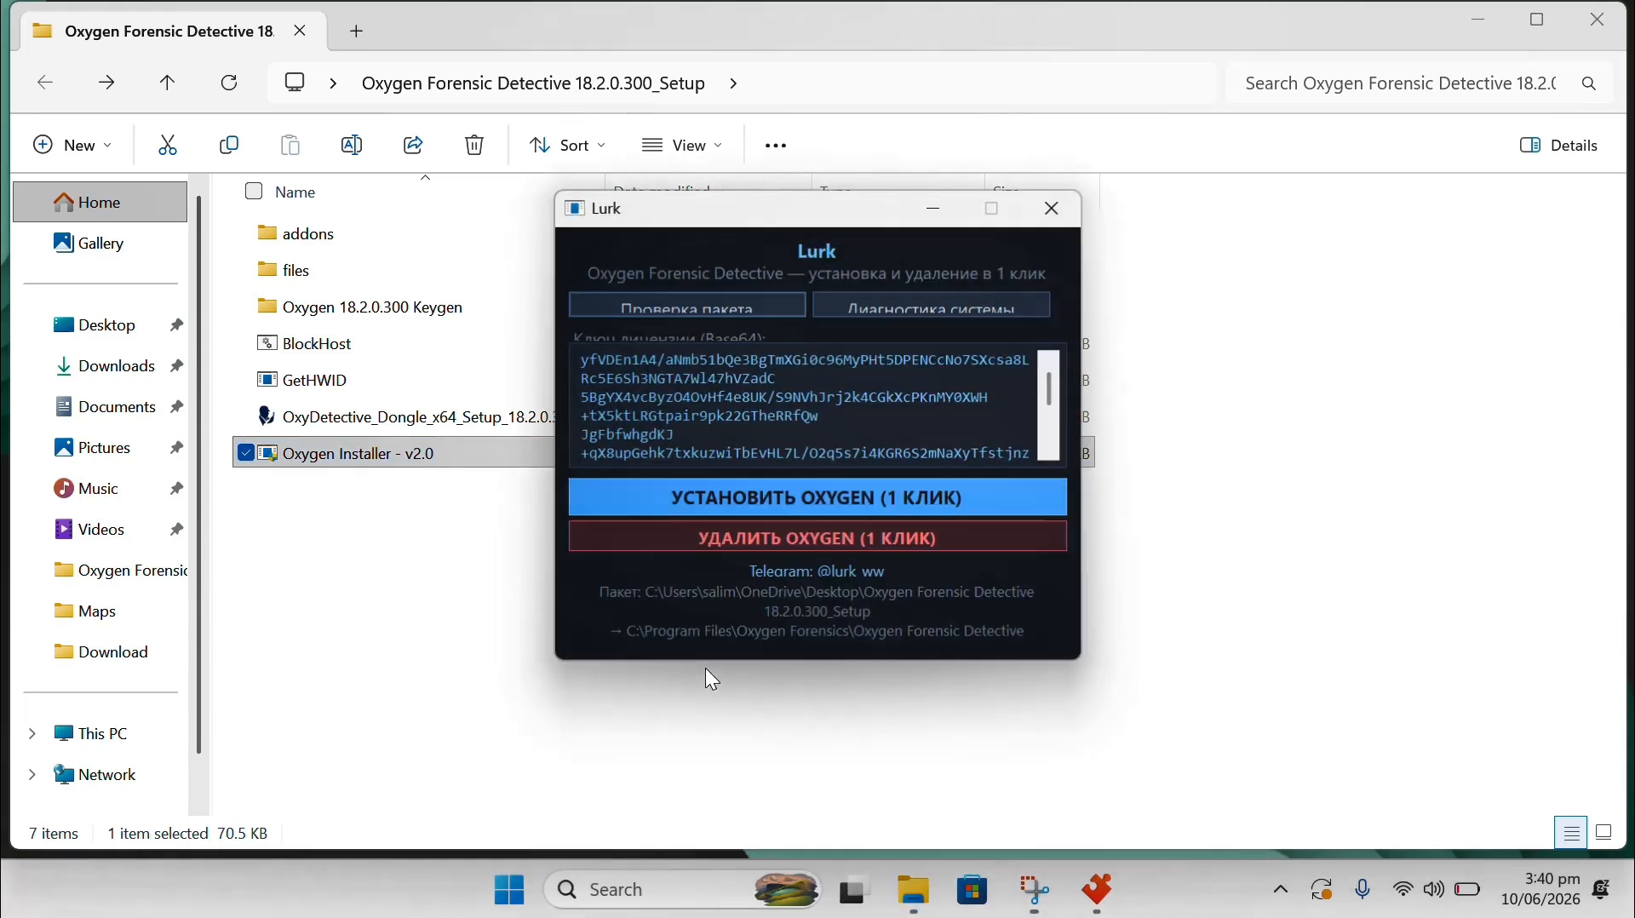
drag(777, 420, 781, 428)
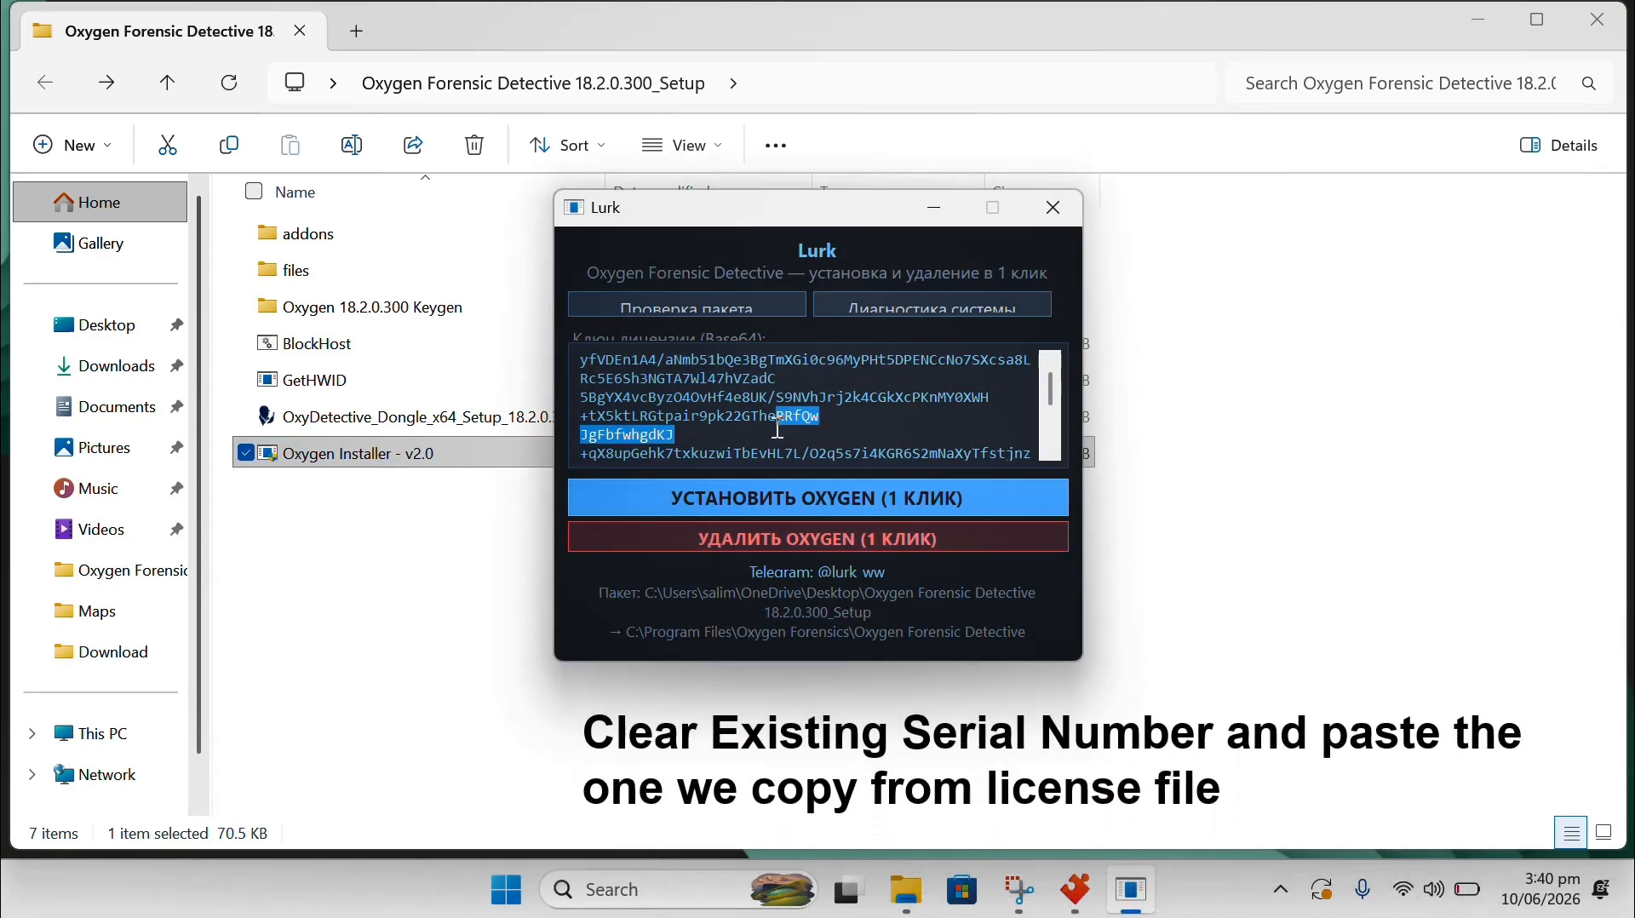
right_click(768, 430)
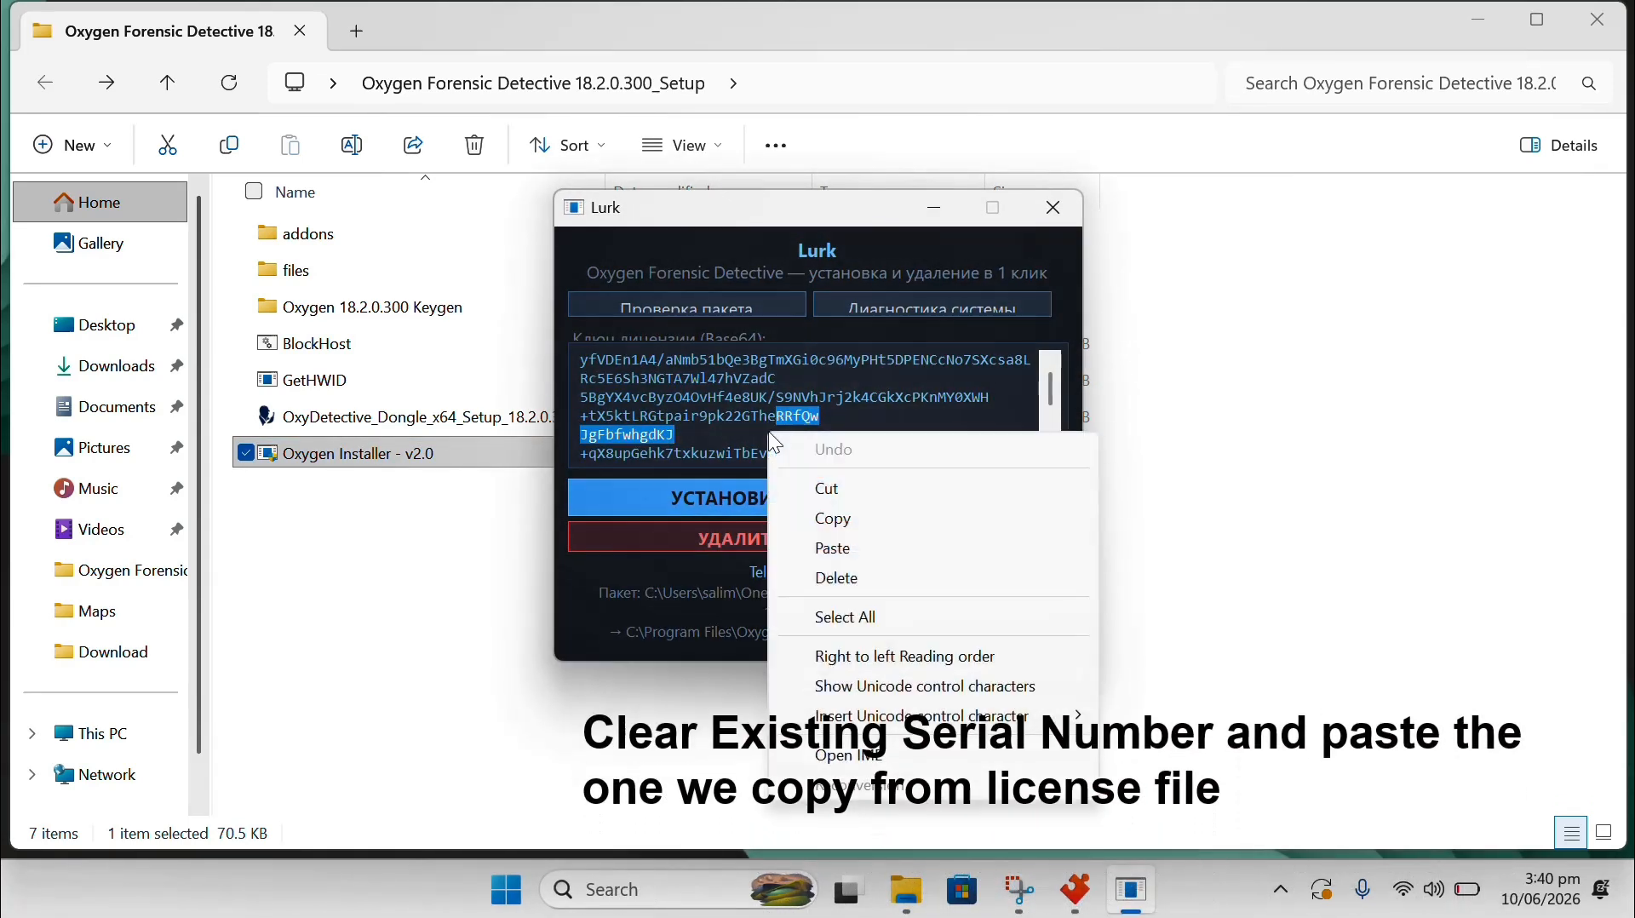
click(846, 626)
key(Delete)
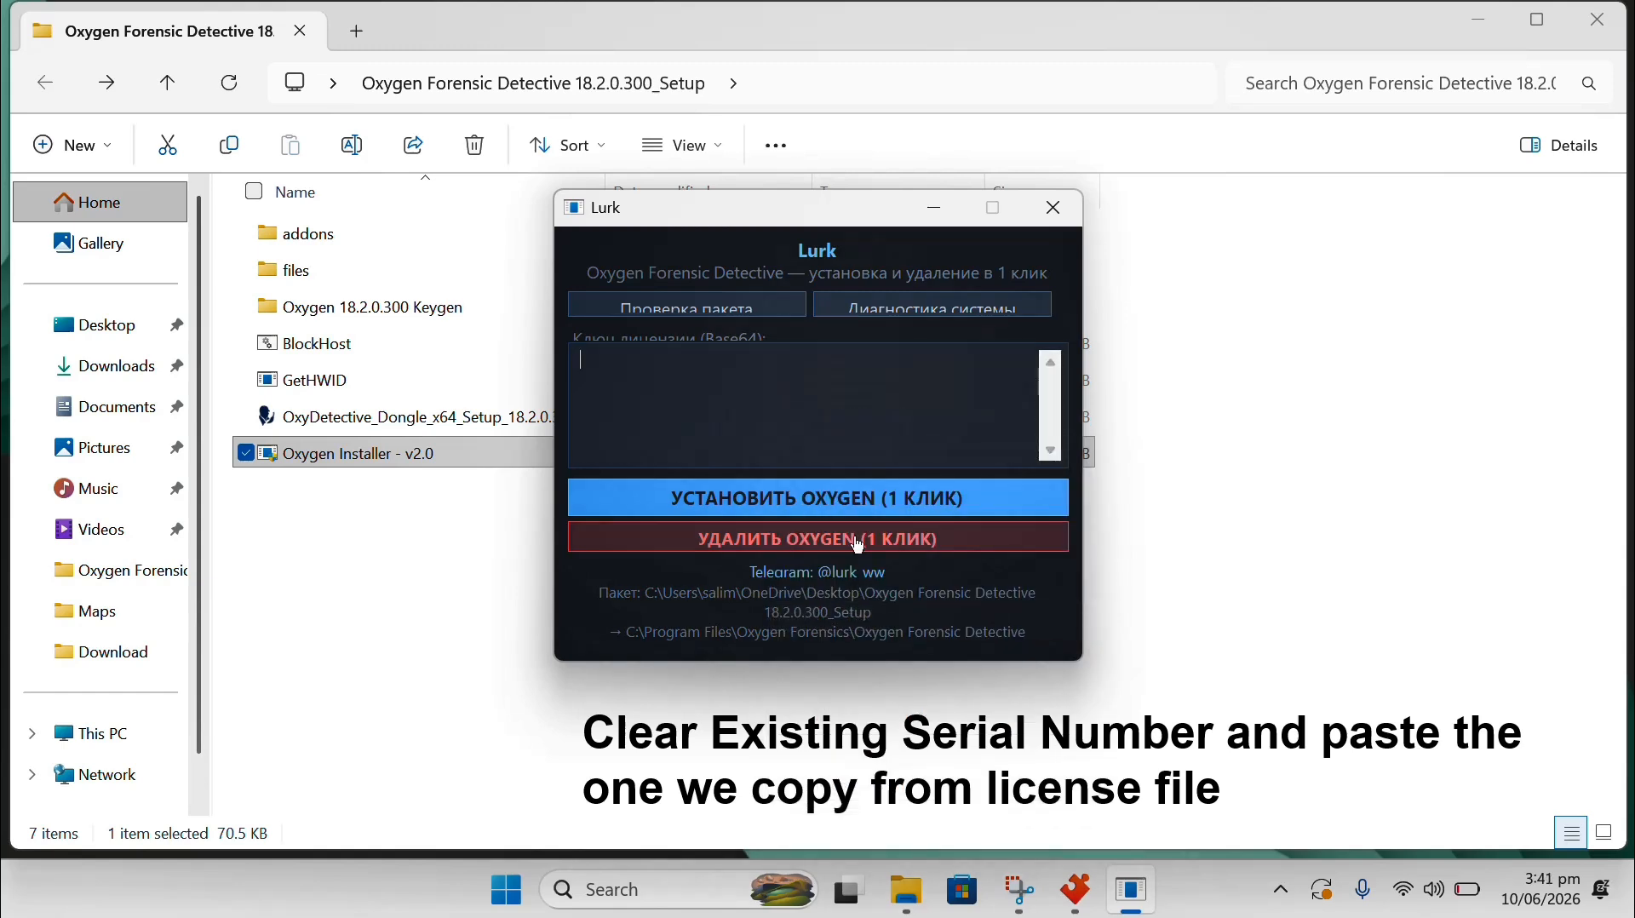
right_click(690, 395)
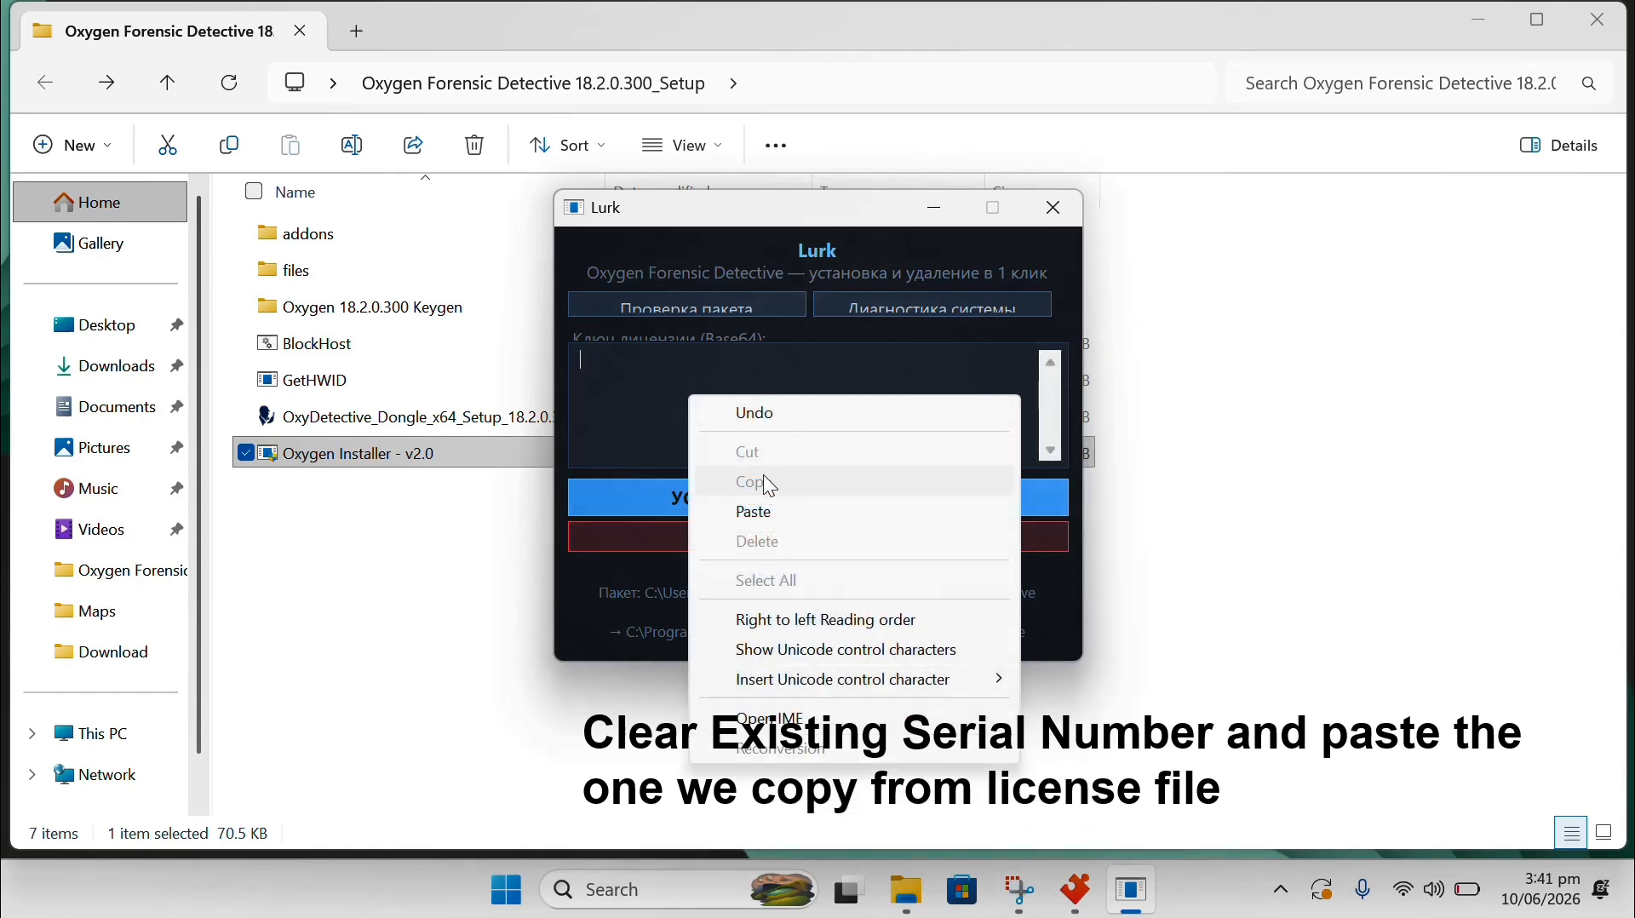
click(767, 514)
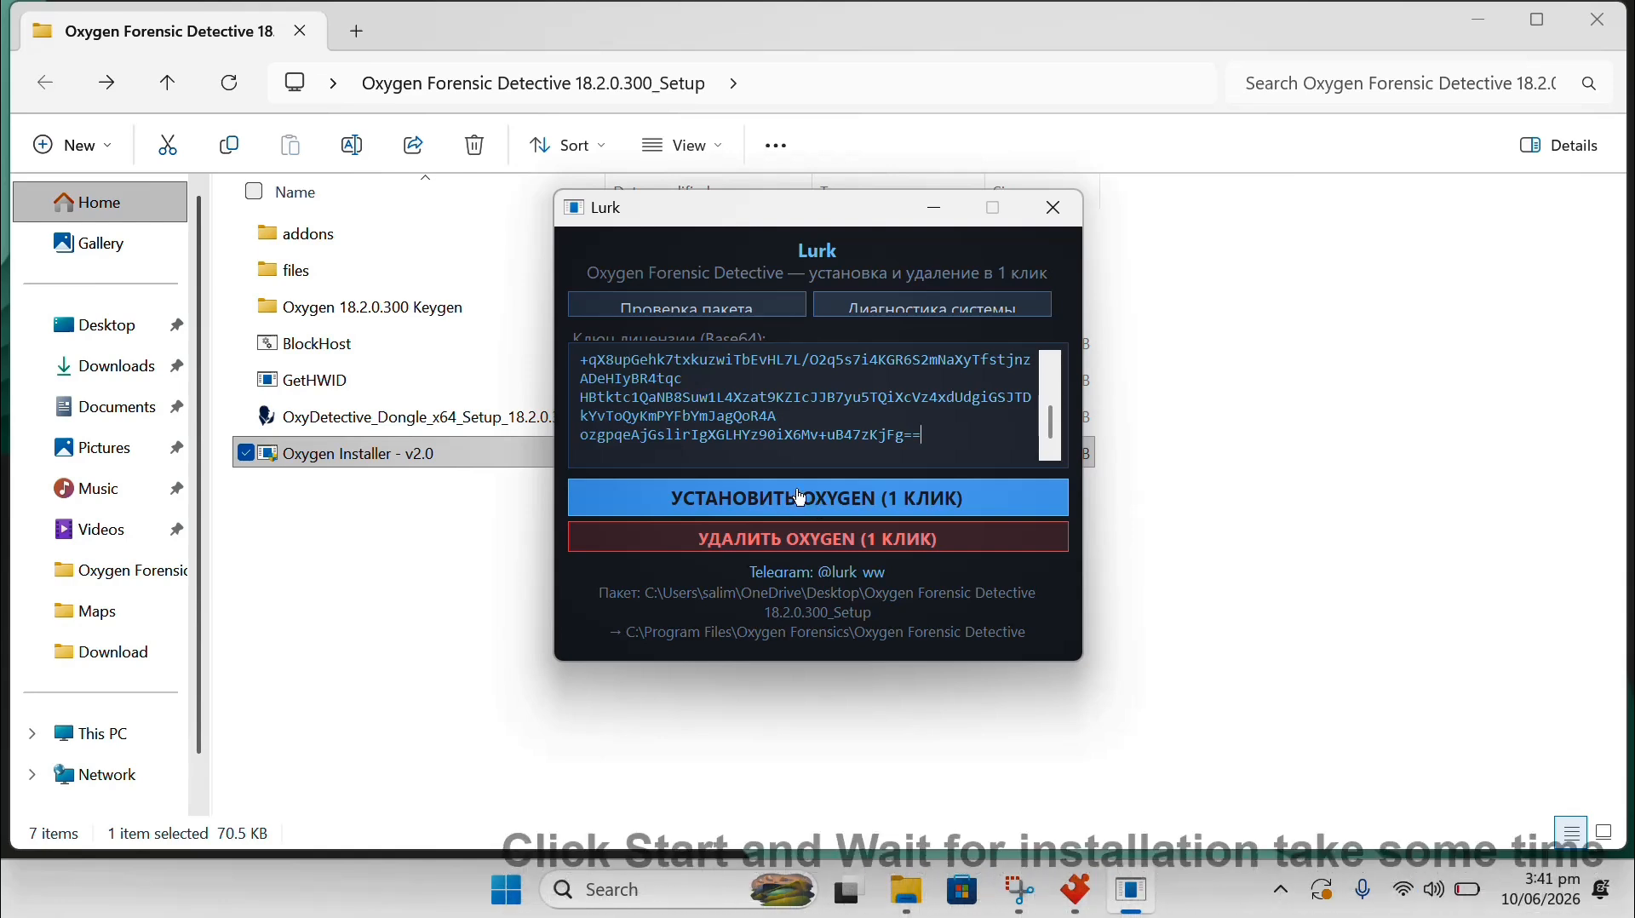
Start the one-click УСТАНОВИТЬ OXYGEN installation and minimize File Explorer while it runs.
click(769, 503)
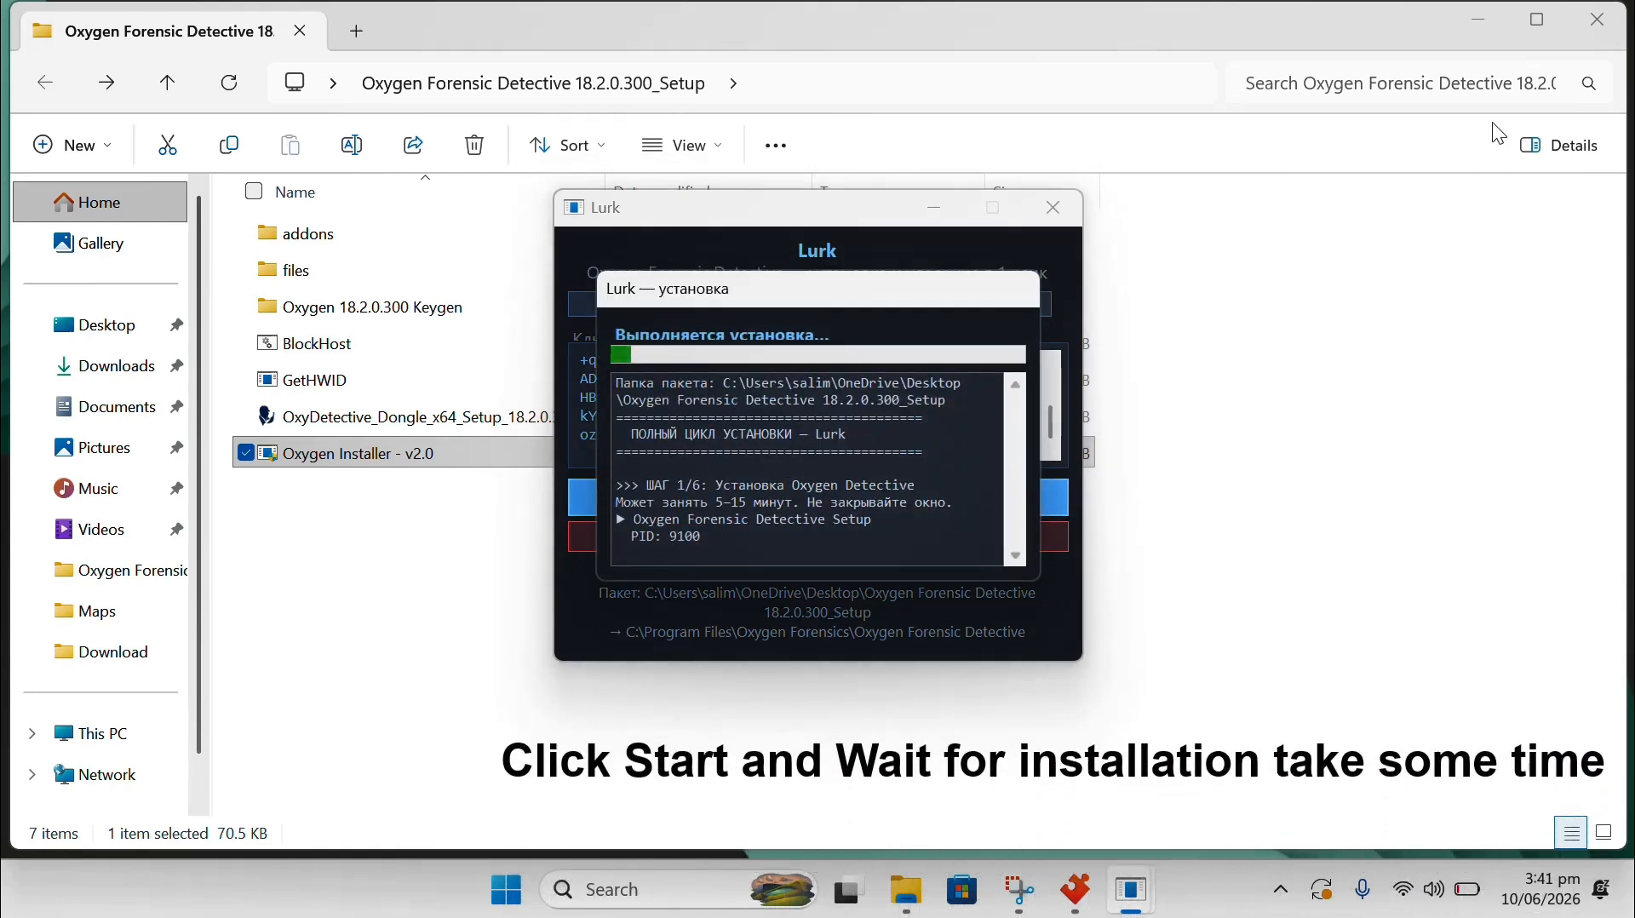
click(1486, 17)
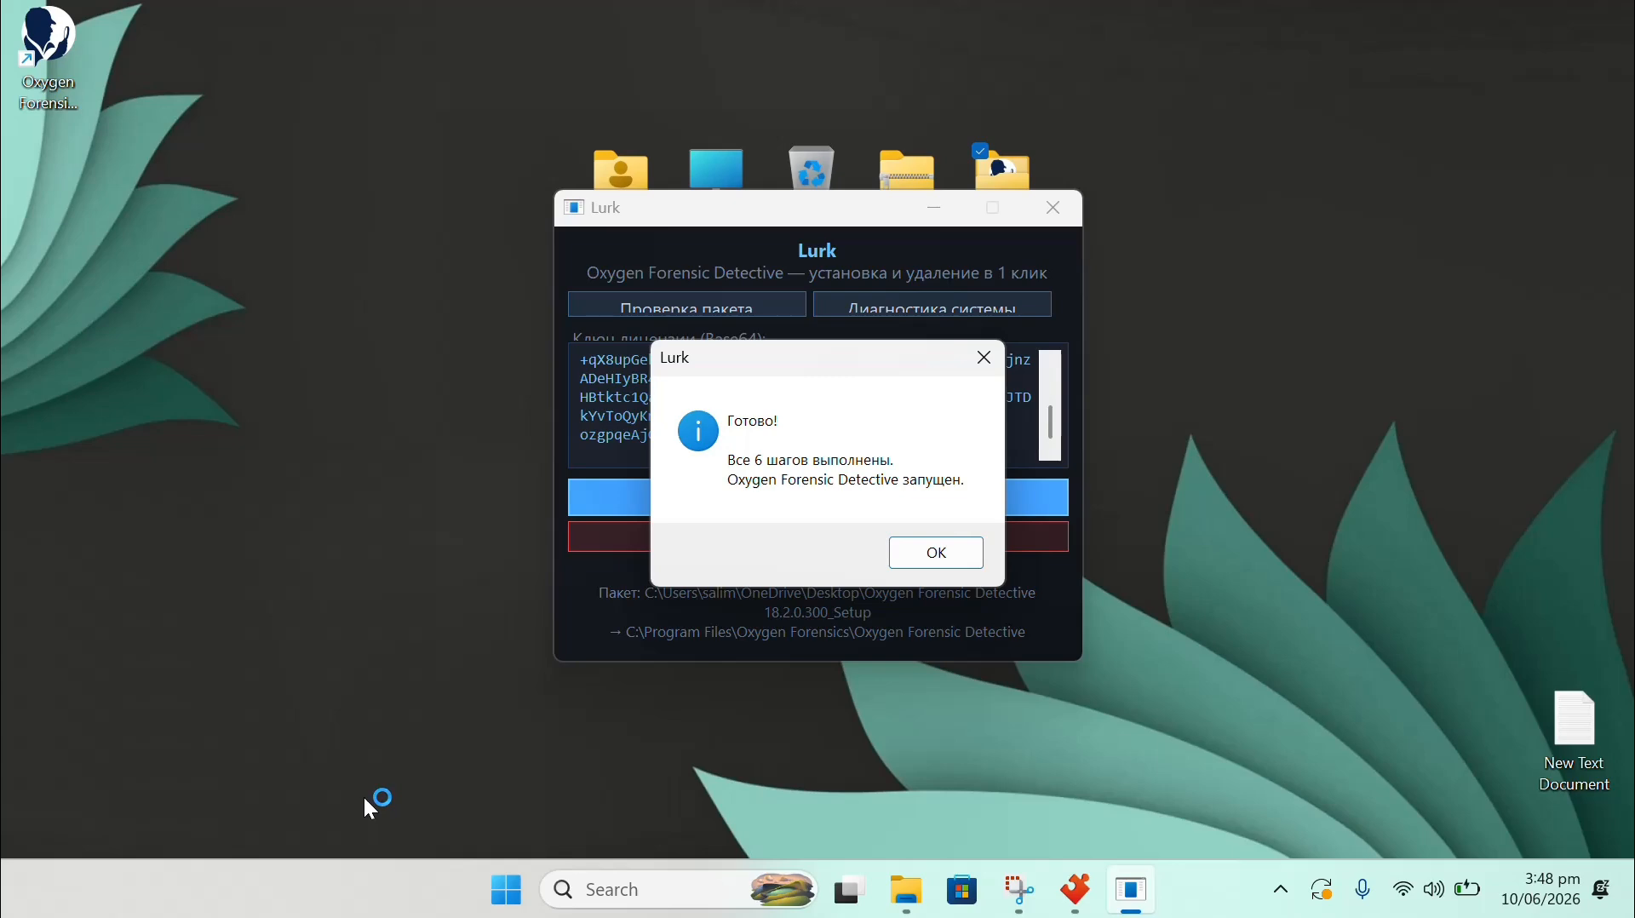
Dismiss the Готово! message and maximize the Oxygen Forensic Detective 18.2.0.300 window.
click(942, 559)
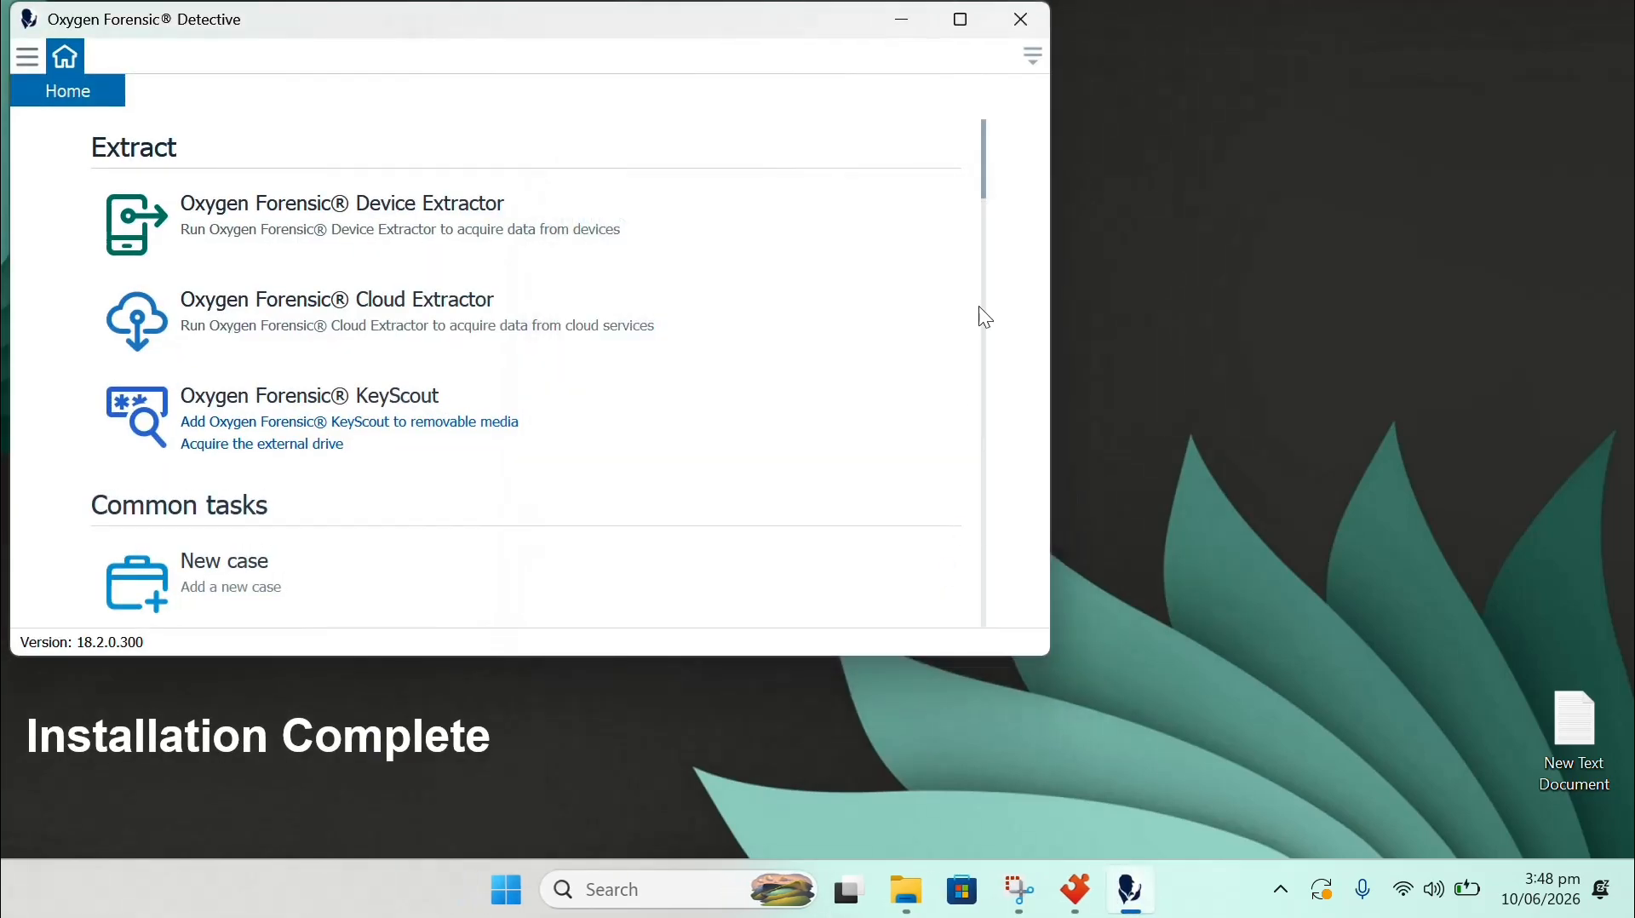
click(966, 12)
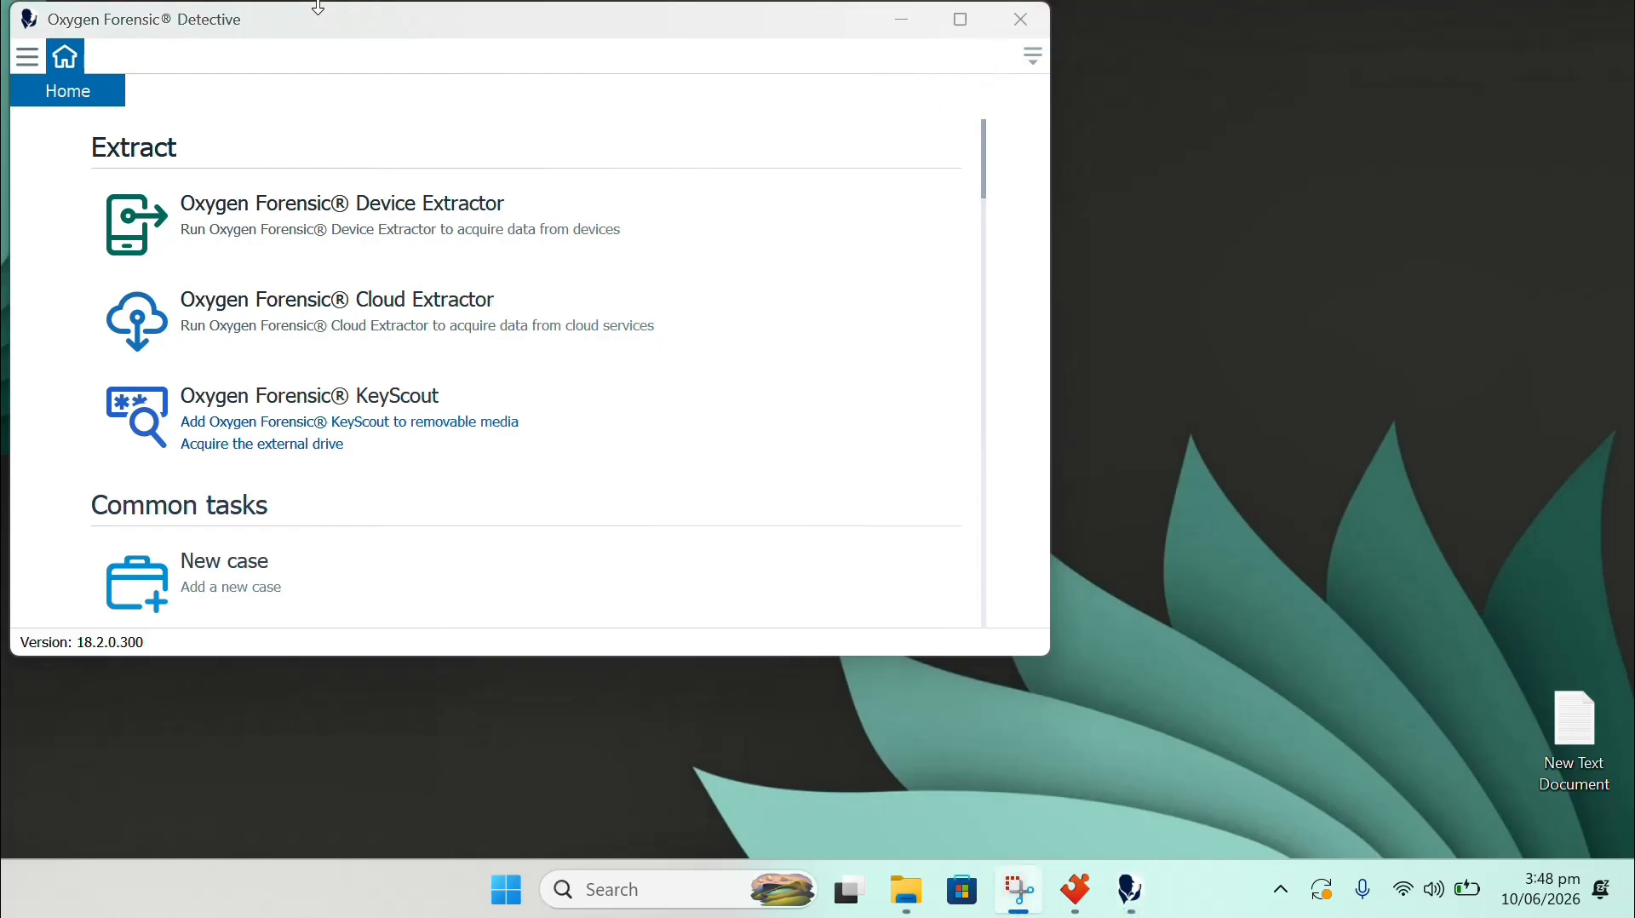
drag(335, 26, 551, 112)
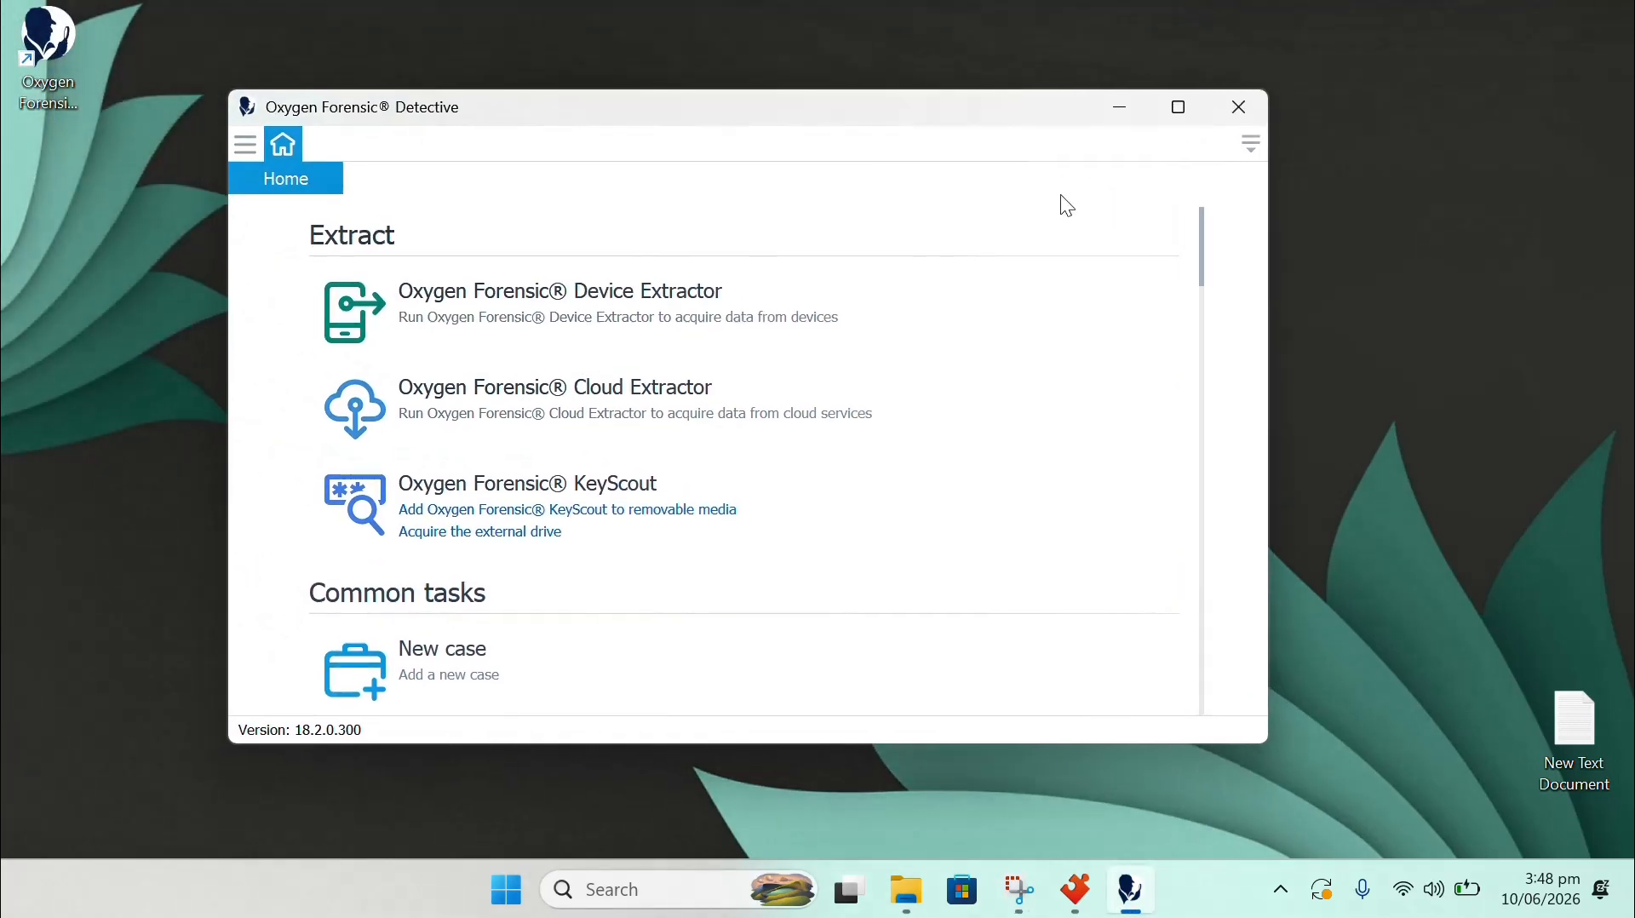
click(1194, 103)
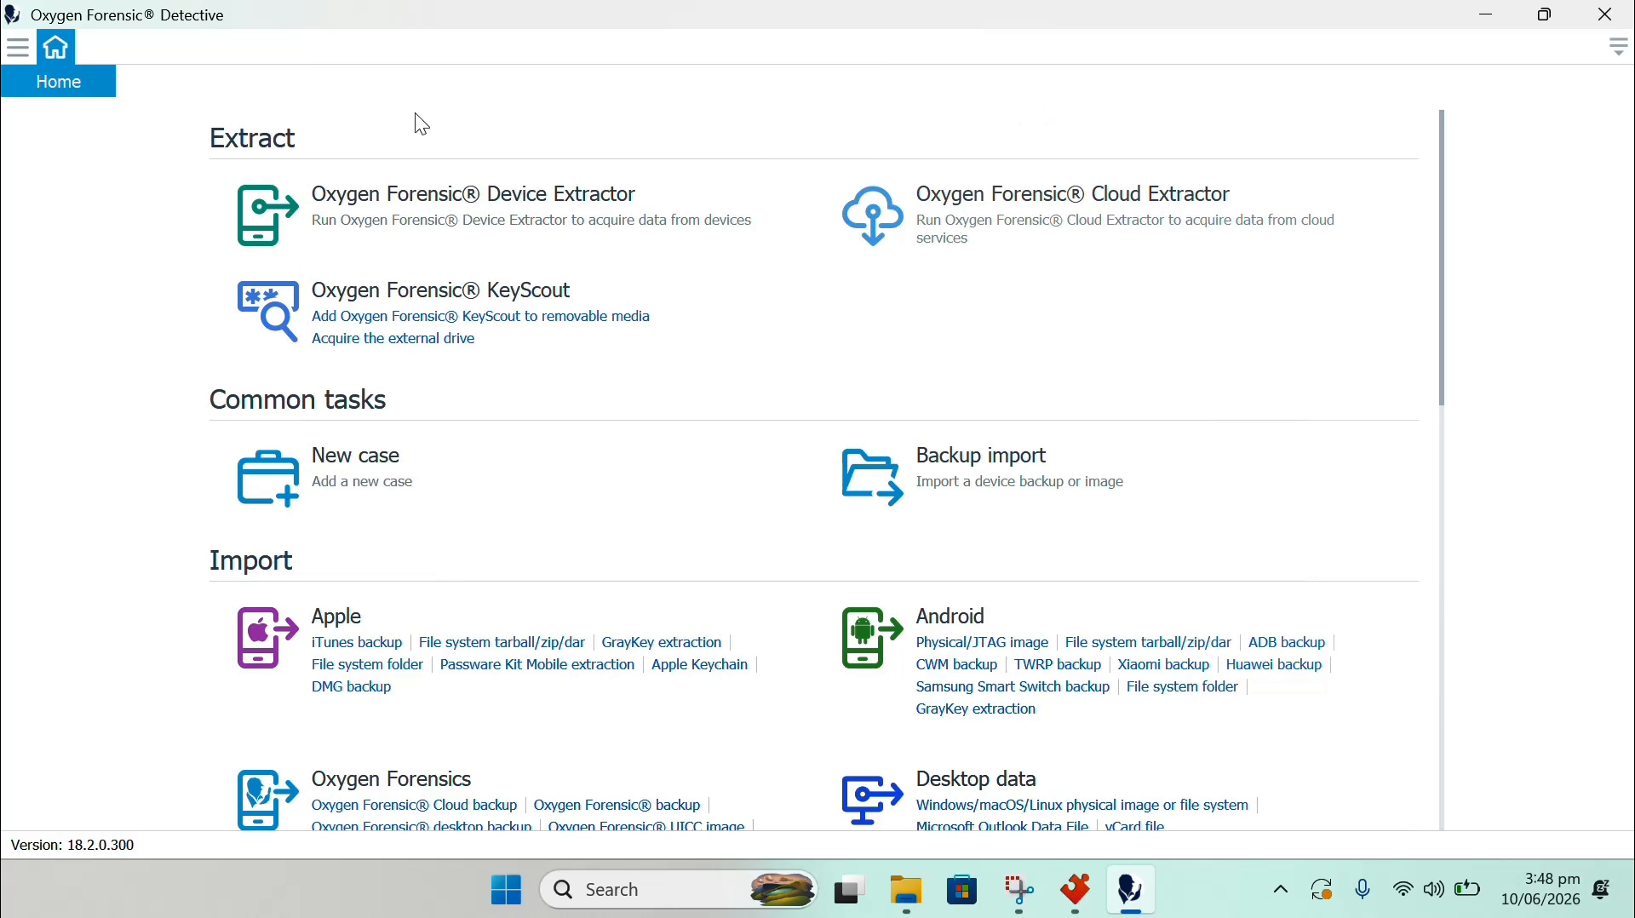
Launch Oxygen Forensic Device Extractor and browse its connection tips and 35,482-device catalogue.
click(435, 212)
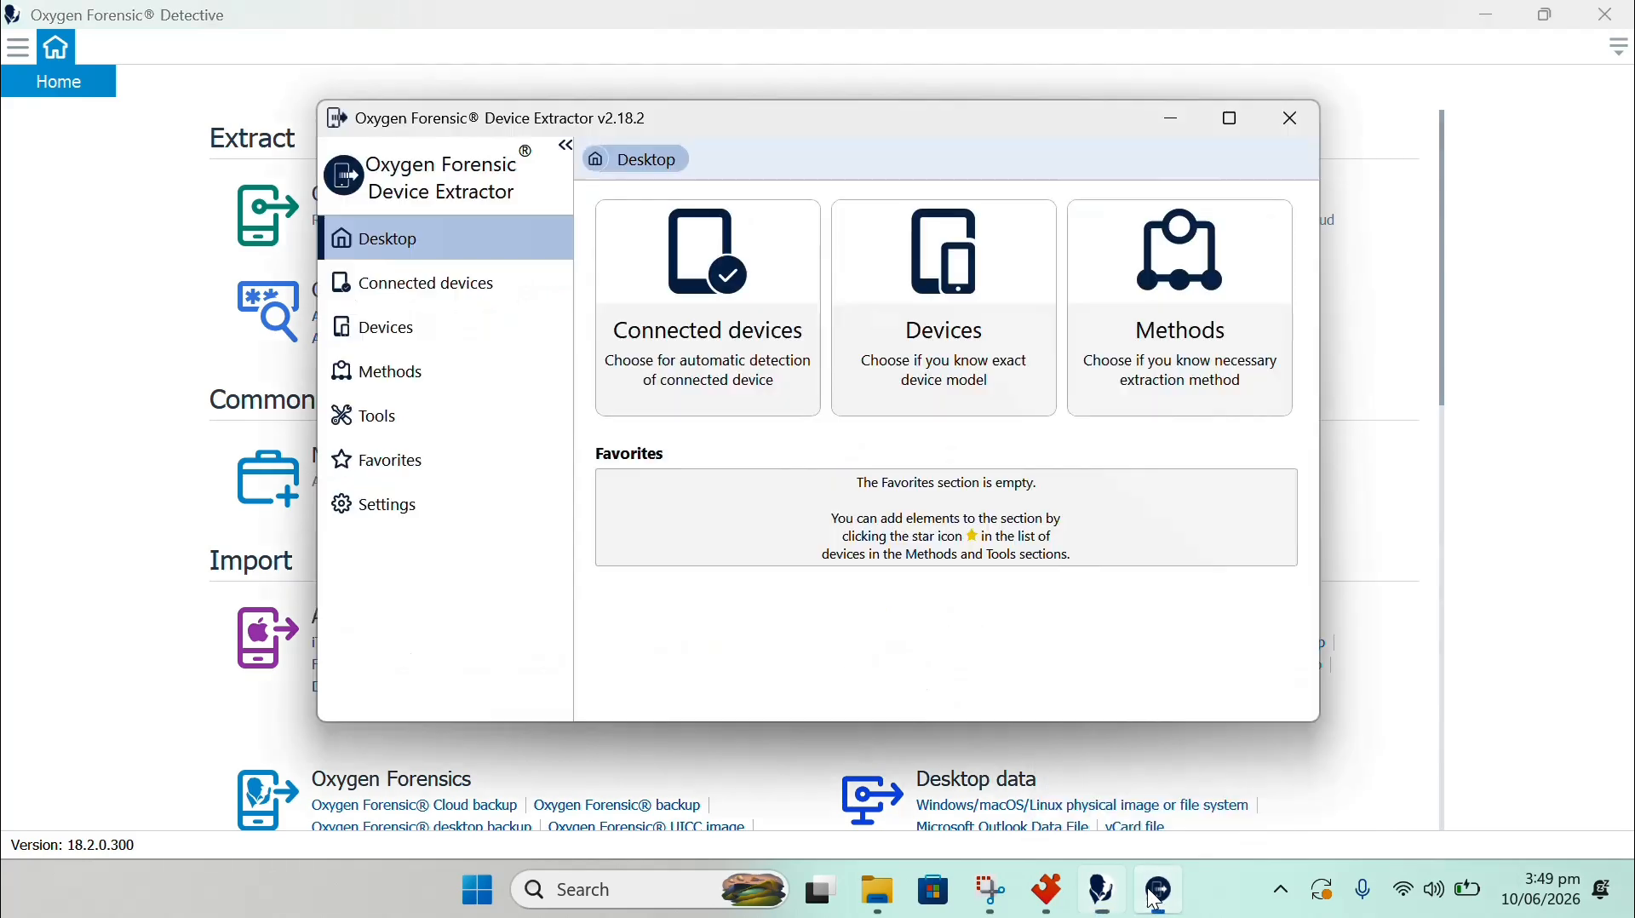
click(475, 298)
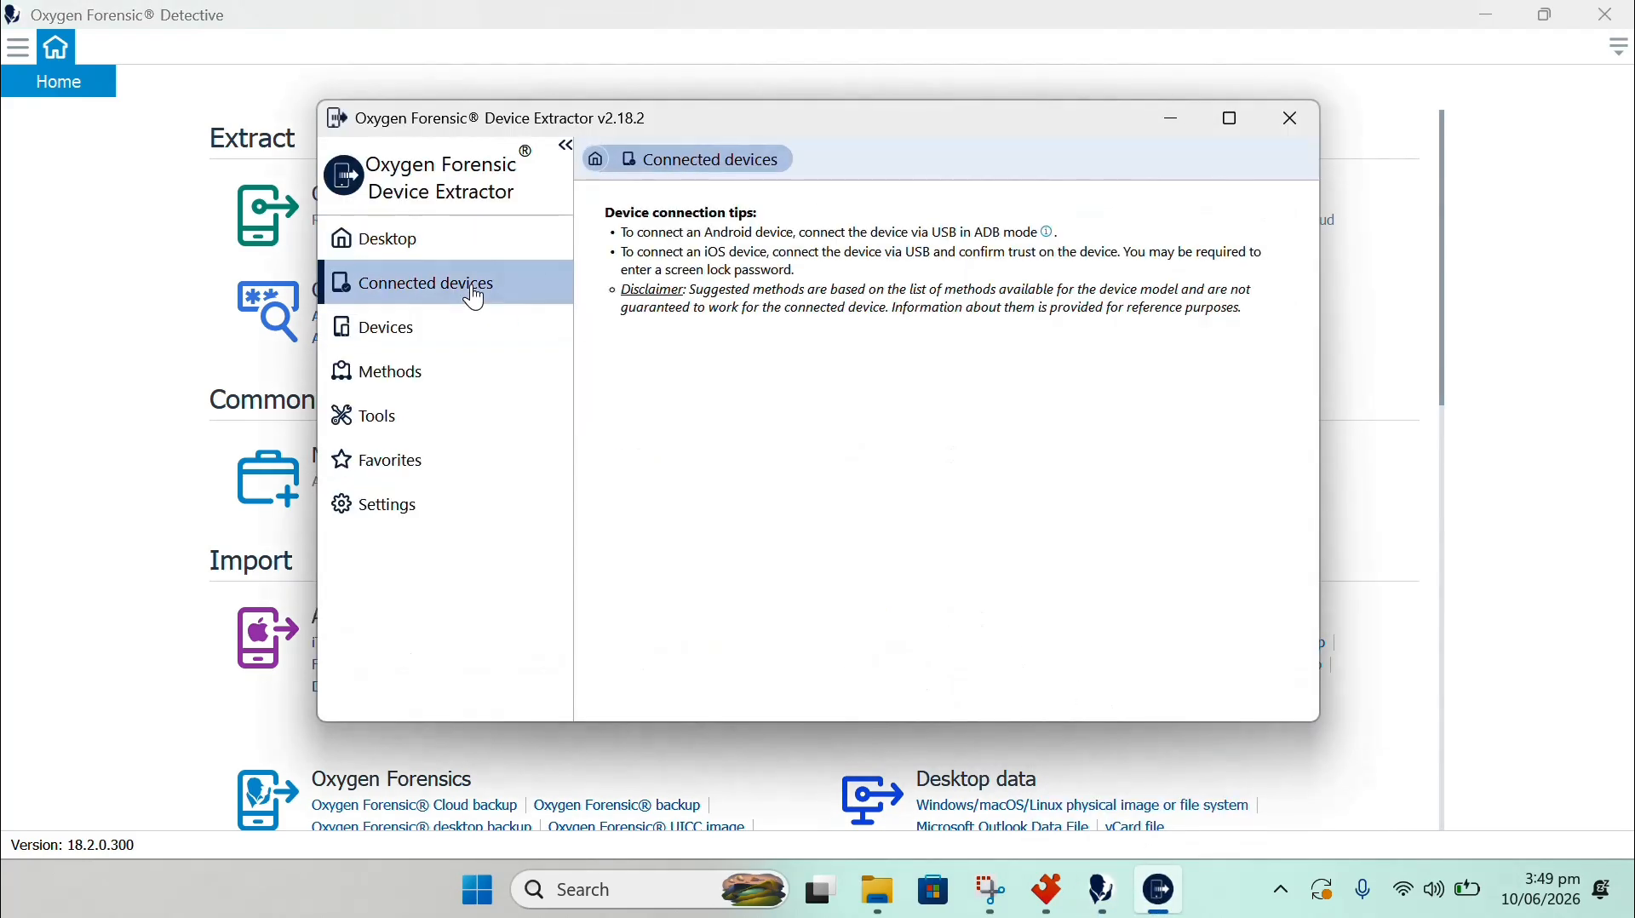
click(388, 341)
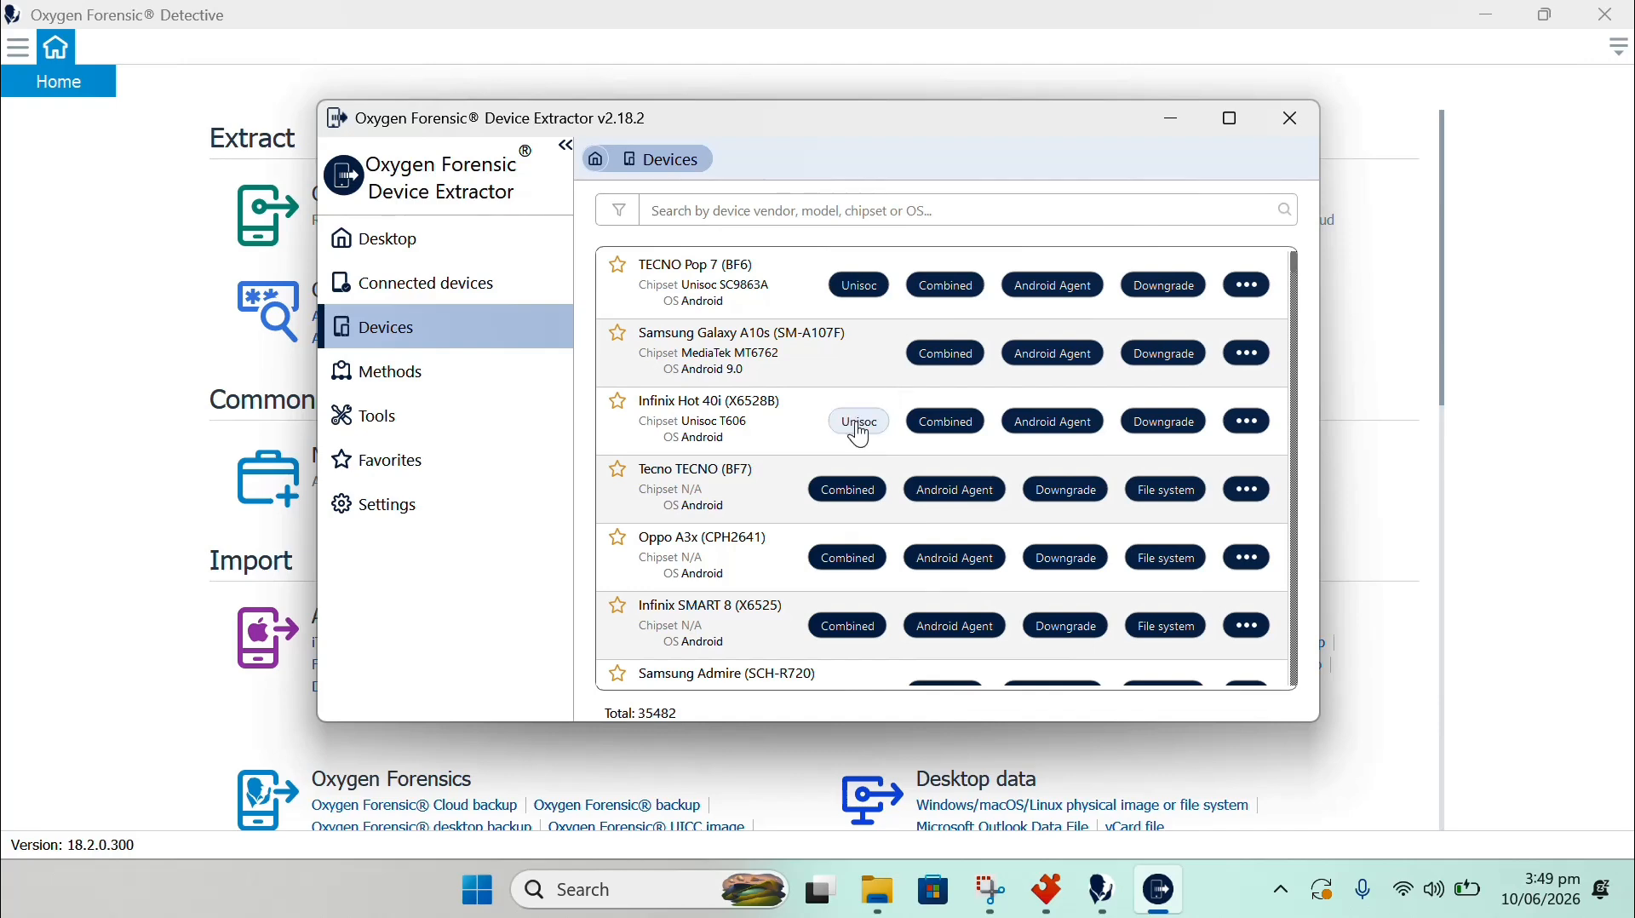
scroll(846, 468, down, 5)
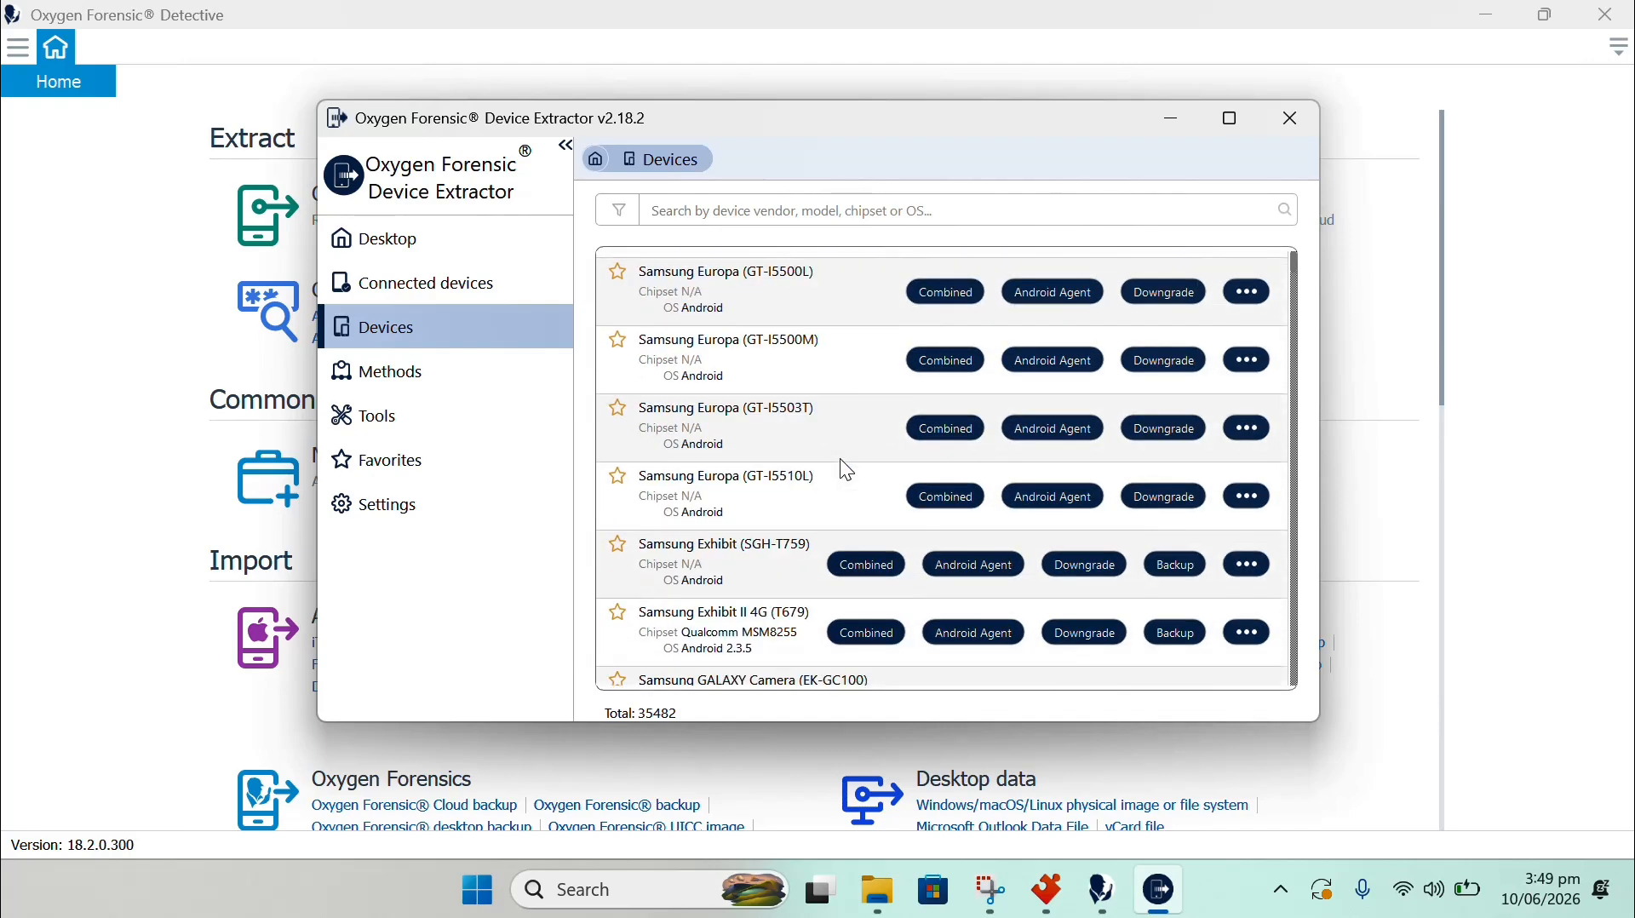
scroll(840, 461, down, 10)
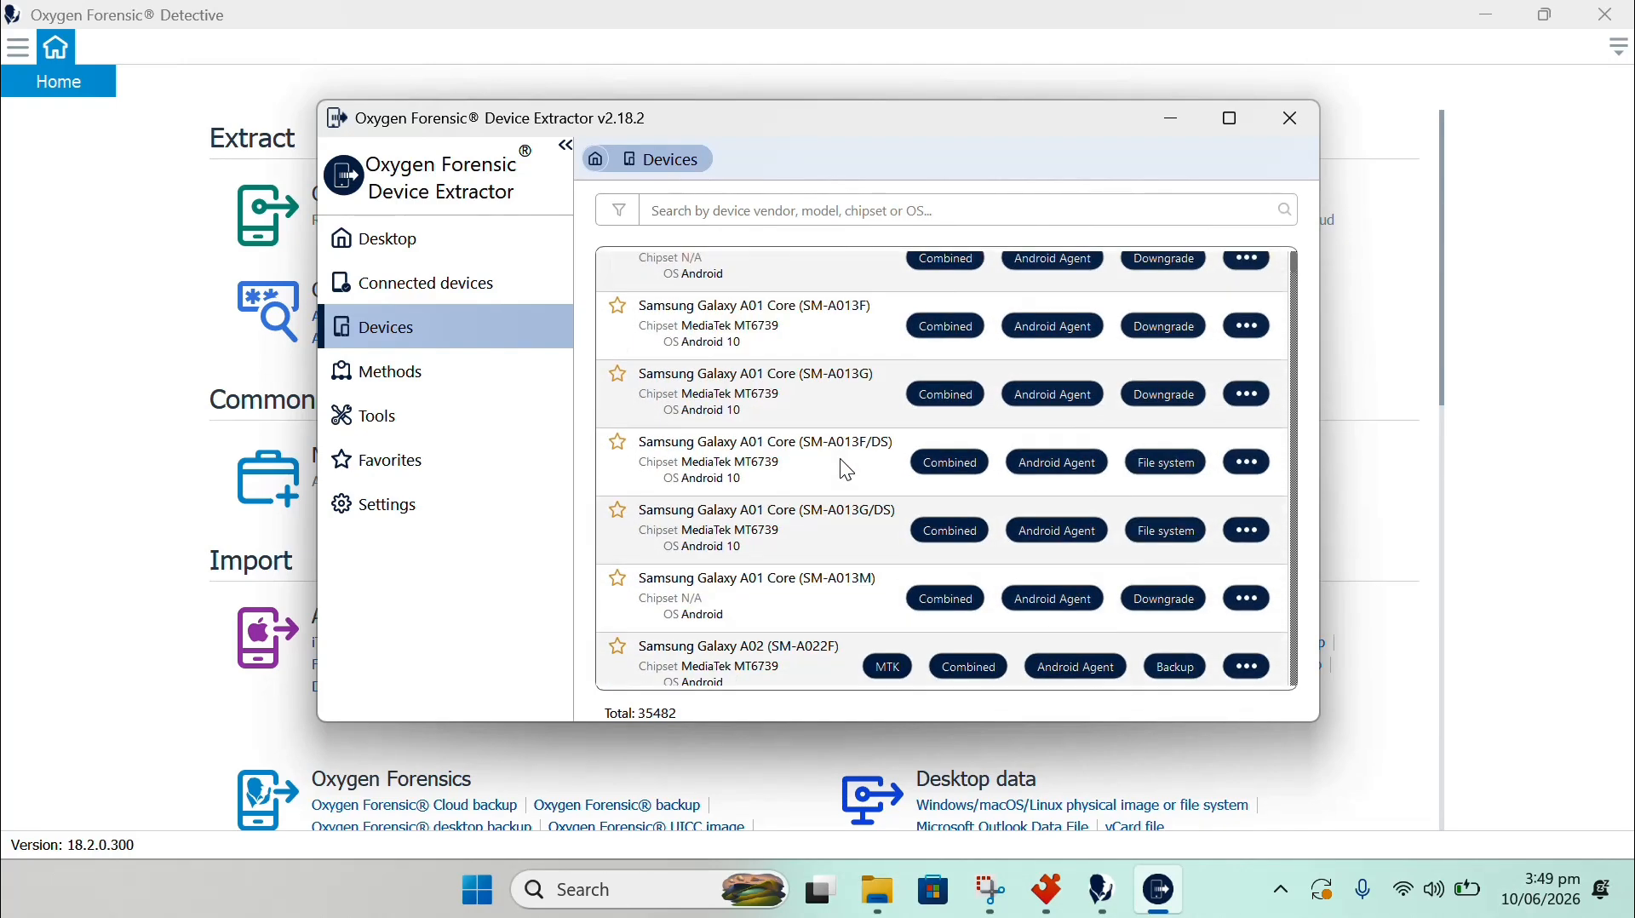
scroll(847, 470, down, 8)
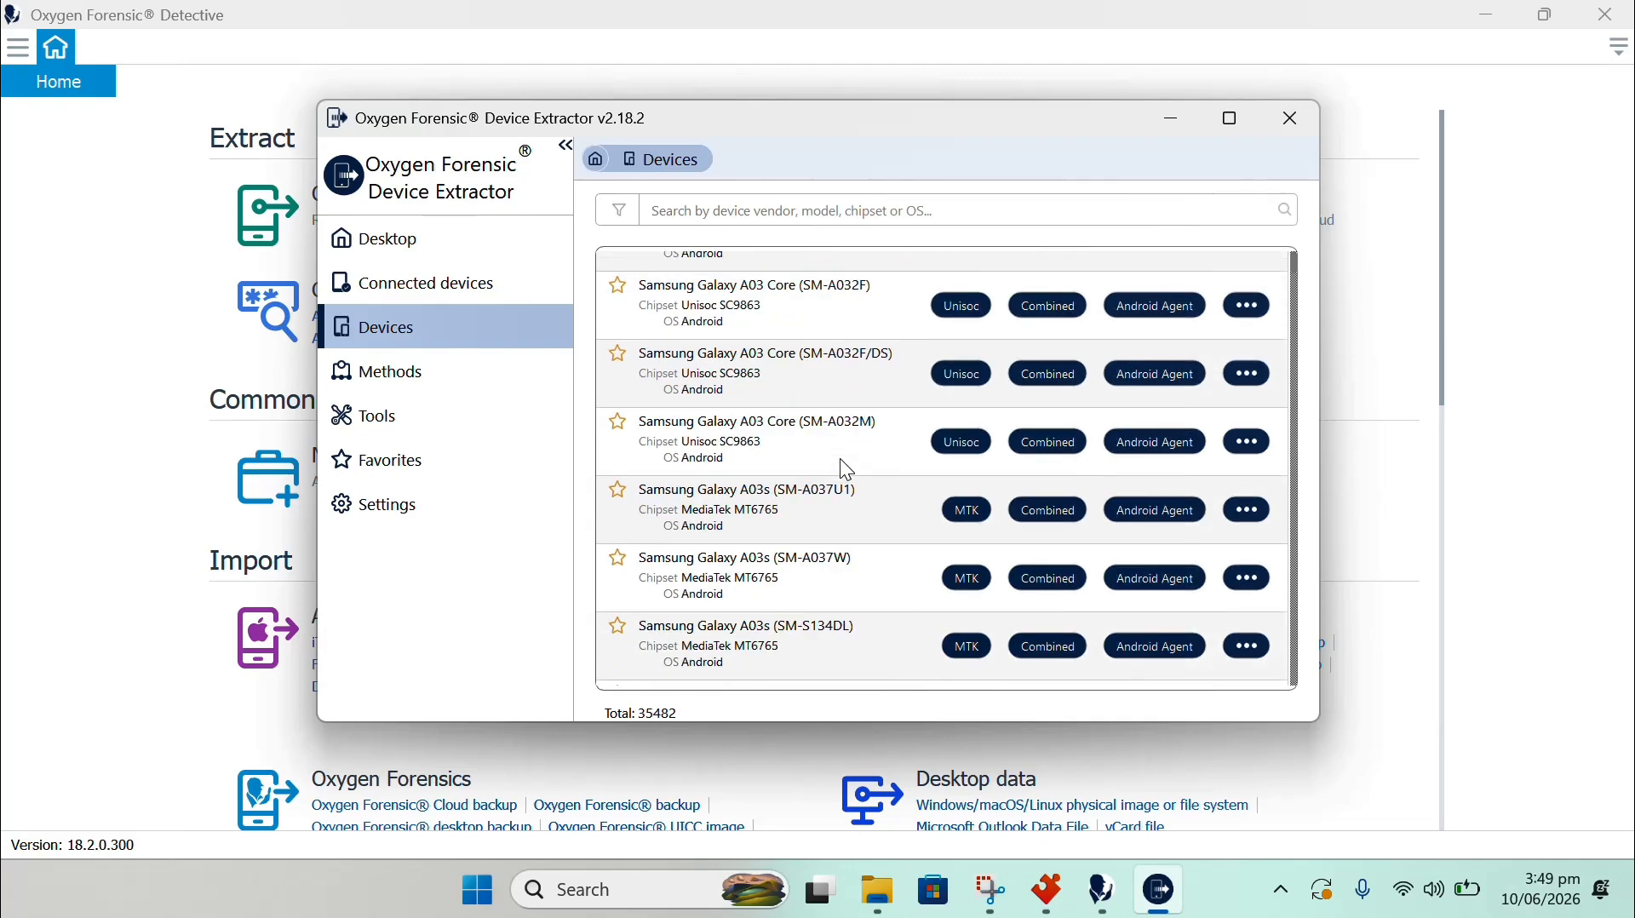
scroll(848, 470, down, 5)
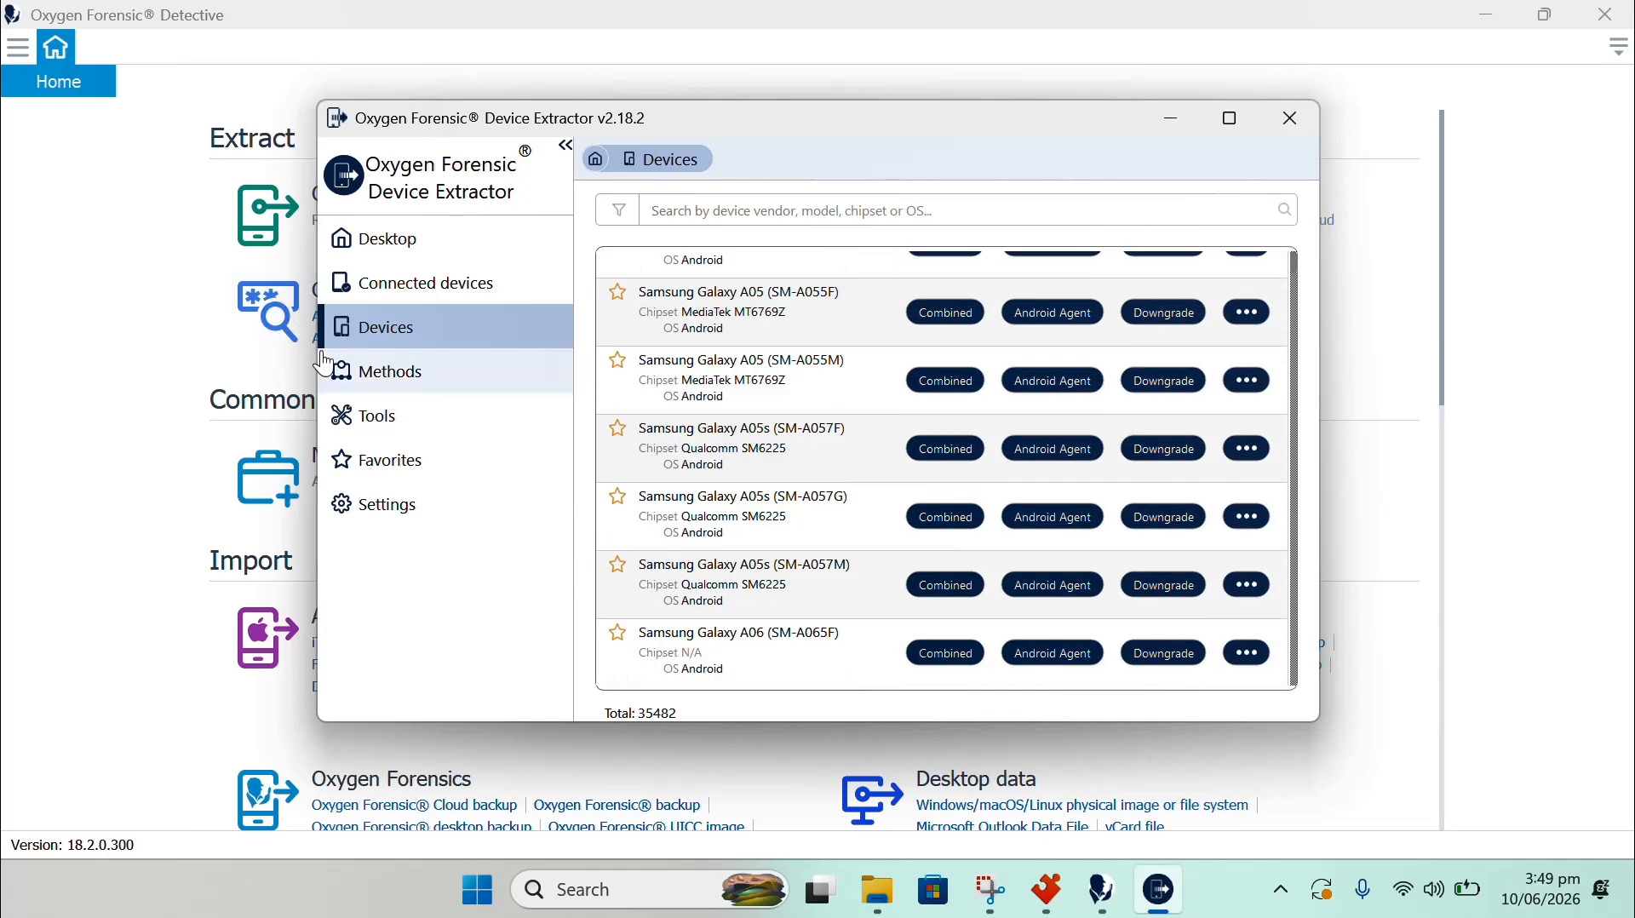
Scroll through the Methods page listing 28 extraction methods.
click(375, 372)
scroll(1099, 462, down, 10)
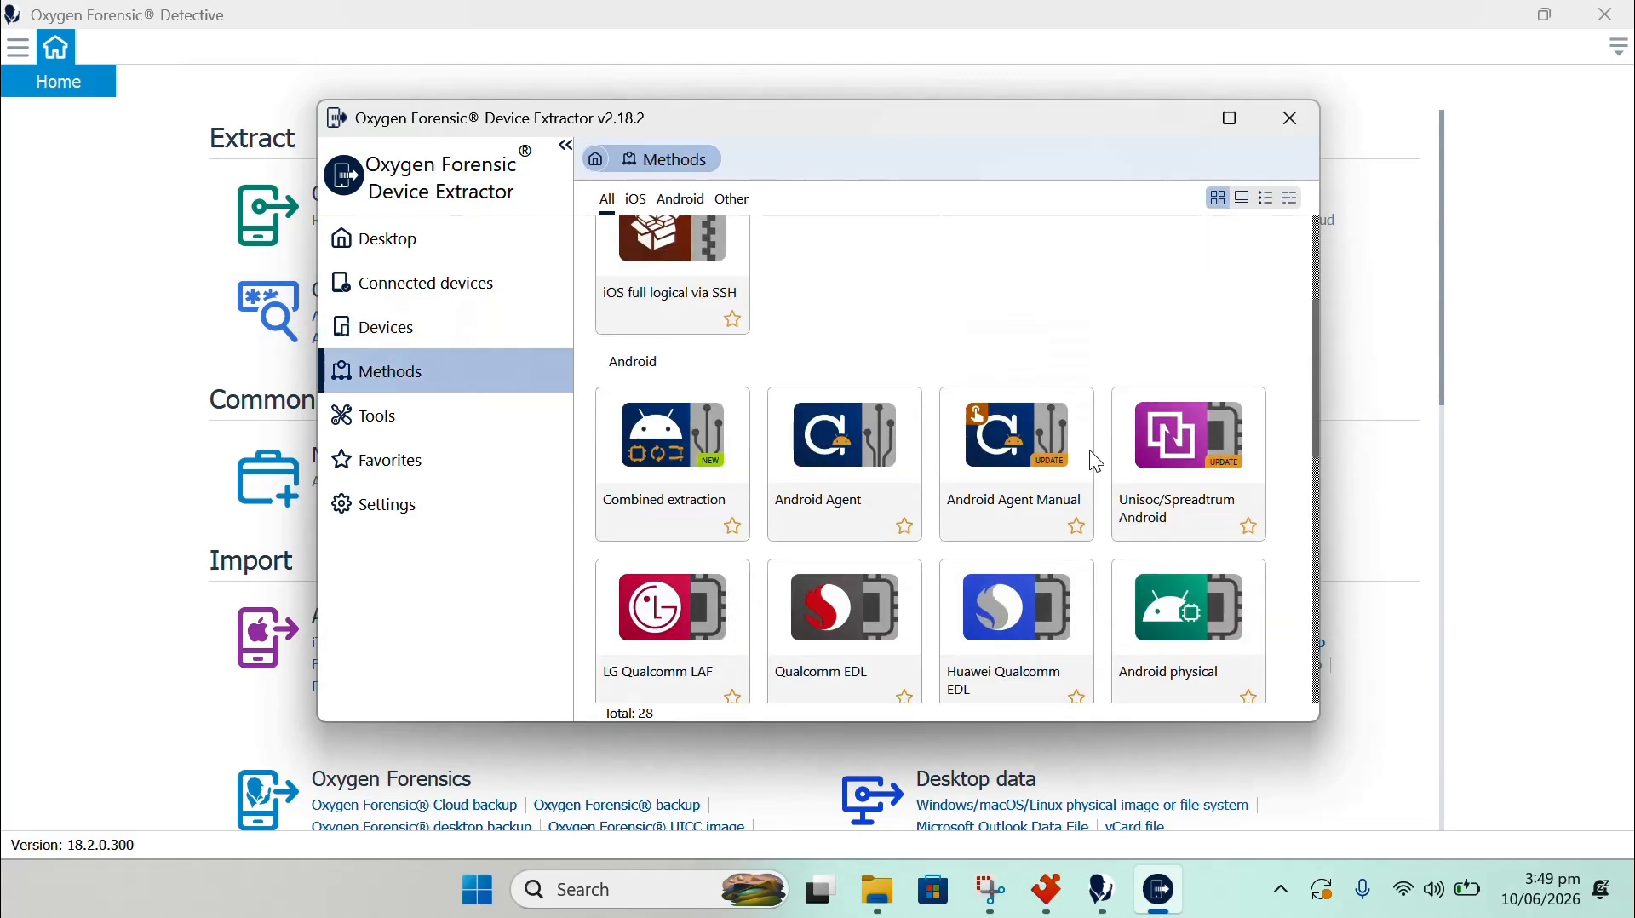
scroll(1087, 465, down, 1)
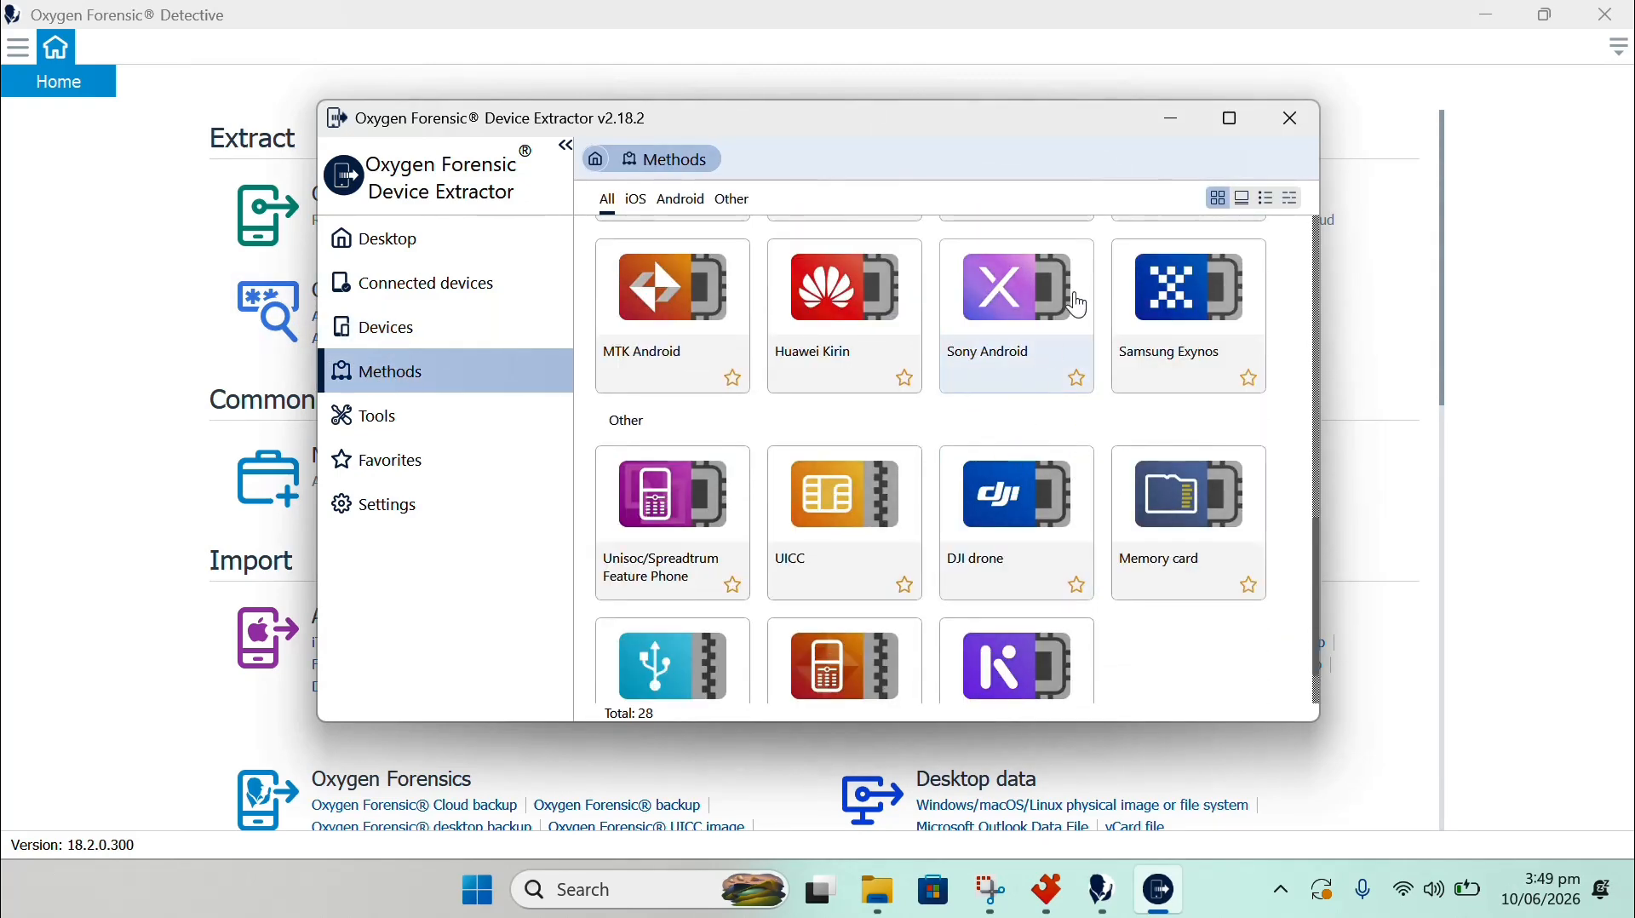